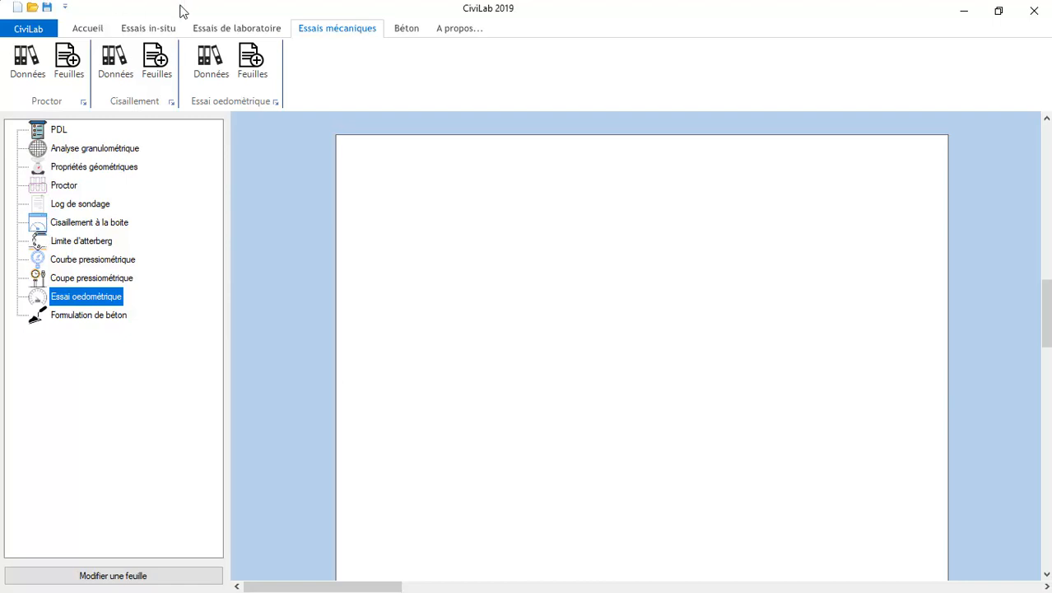
Step: Open the oedometric test data and enter Ws 178.7 g, H0 2.4 cm and S 37.8 cm² for test N°=1
{"action": "left_click", "coordinate": [215, 74]}
{"action": "left_click_drag", "start_coordinate": [347, 116], "coordinate": [504, 116]}
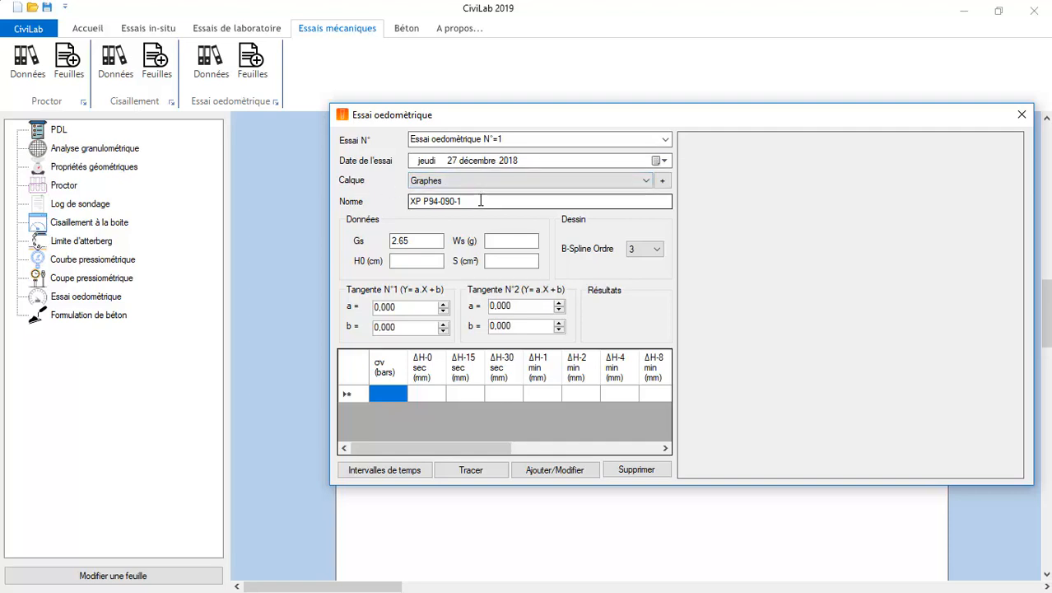
{"action": "key", "text": "Tab"}
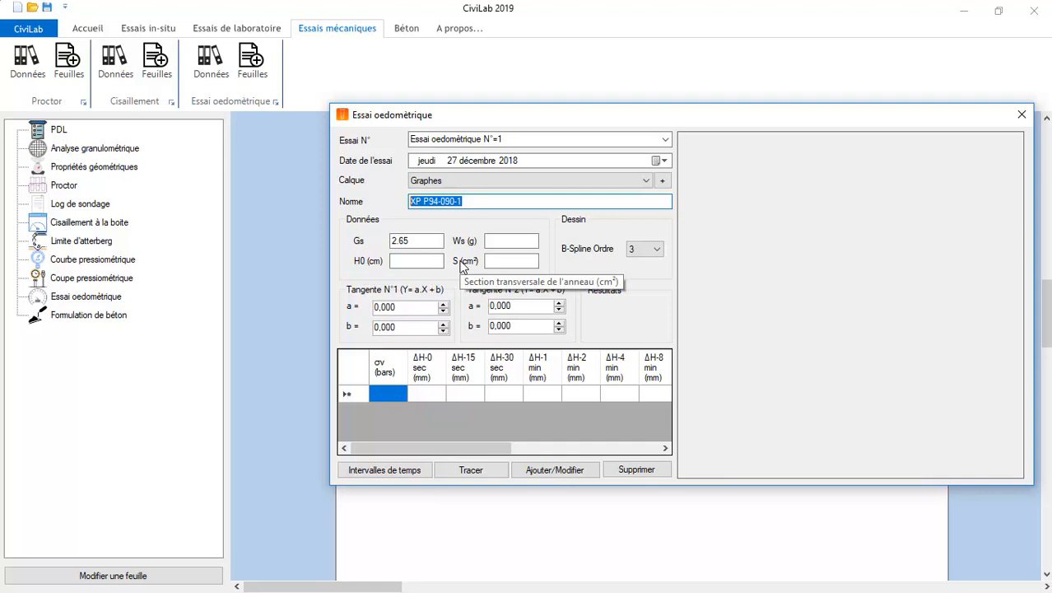
{"action": "left_click", "coordinate": [508, 241]}
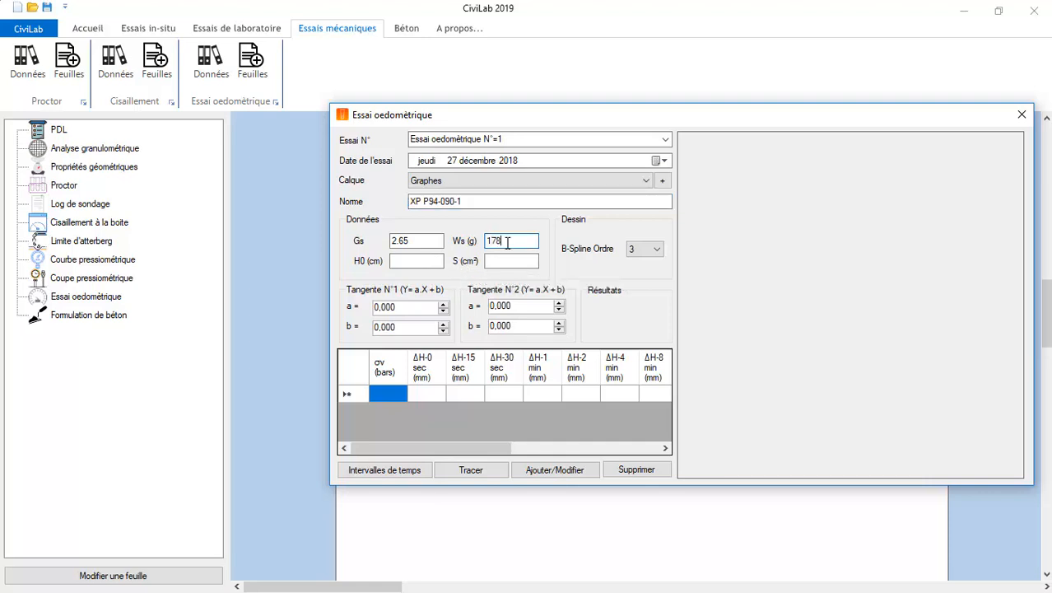
{"action": "left_click", "coordinate": [421, 257]}
{"action": "left_click", "coordinate": [493, 259]}
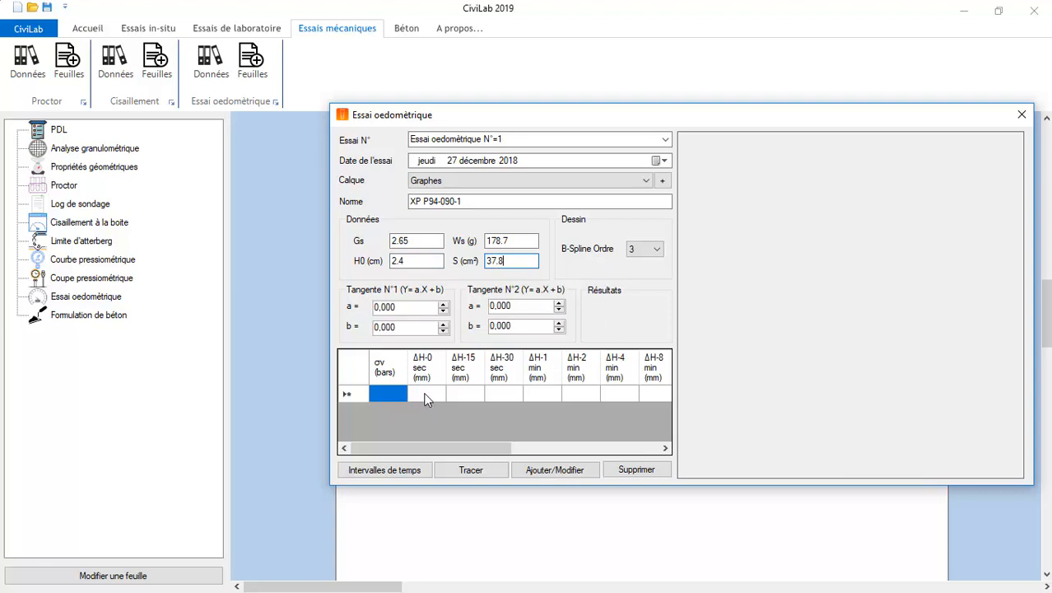
Step: Open the time intervals of the readings table and add the 45 sec interval
{"action": "left_click_drag", "start_coordinate": [457, 447], "coordinate": [384, 451]}
{"action": "left_click", "coordinate": [379, 474]}
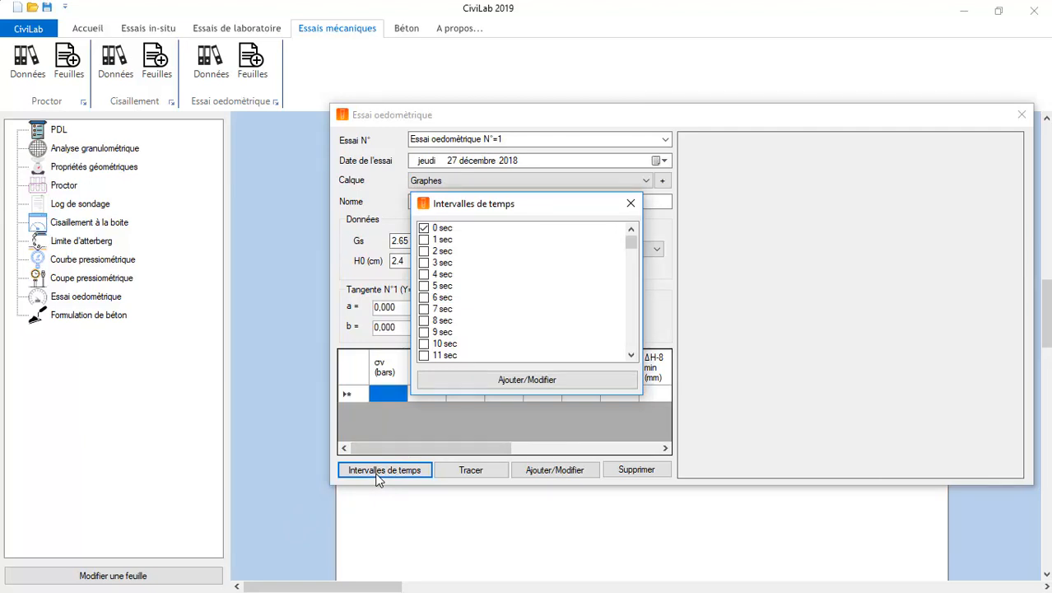
{"action": "scroll", "coordinate": [487, 305], "scroll_direction": "down", "scroll_amount": 1}
{"action": "scroll", "coordinate": [487, 307], "scroll_direction": "down", "scroll_amount": 1}
{"action": "scroll", "coordinate": [487, 307], "scroll_direction": "down", "scroll_amount": 4}
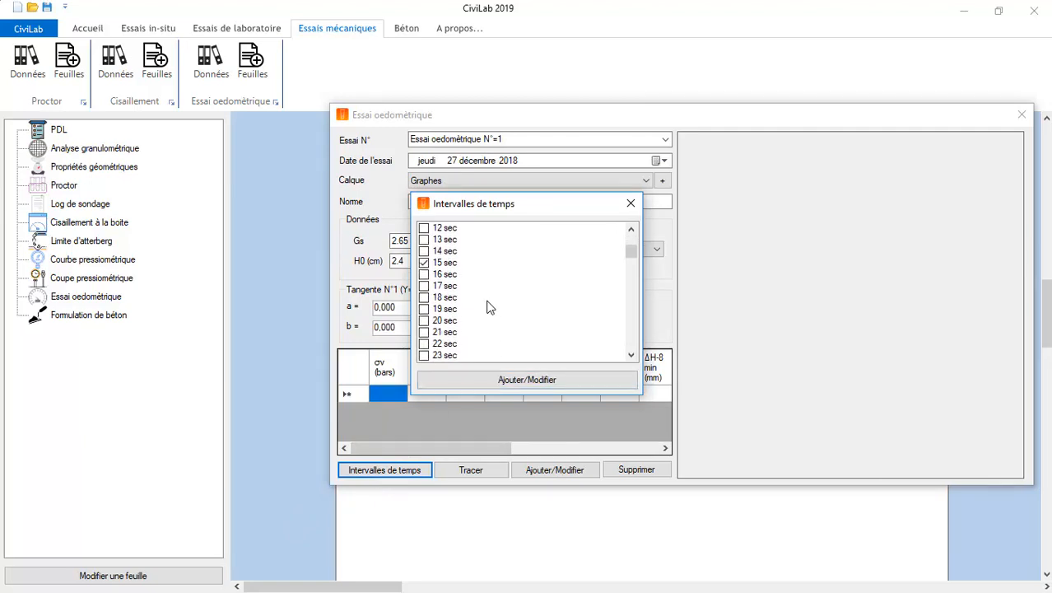
{"action": "scroll", "coordinate": [487, 306], "scroll_direction": "down", "scroll_amount": 4}
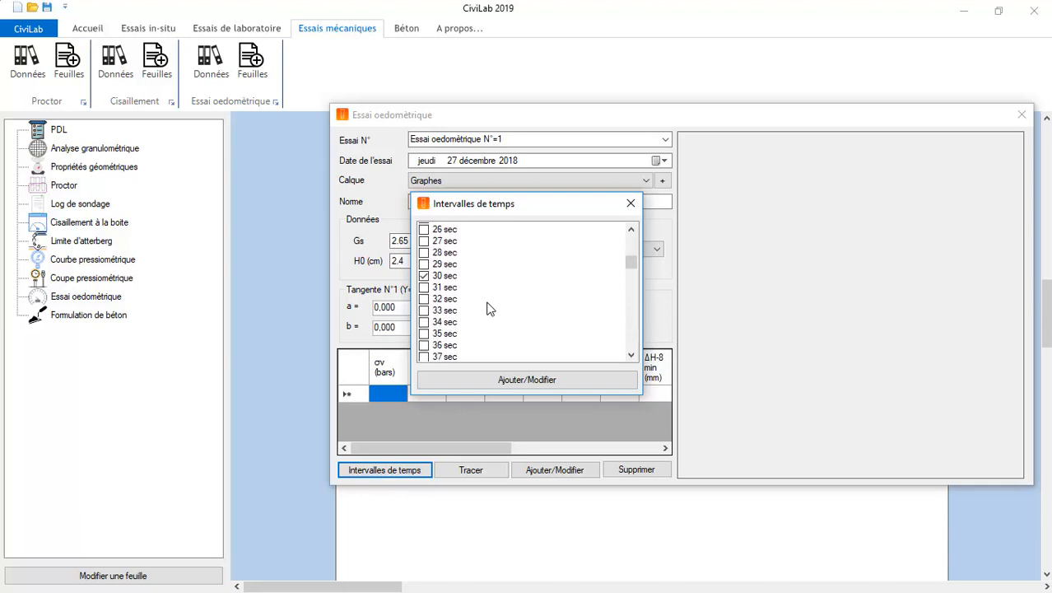
{"action": "scroll", "coordinate": [487, 307], "scroll_direction": "down", "scroll_amount": 3}
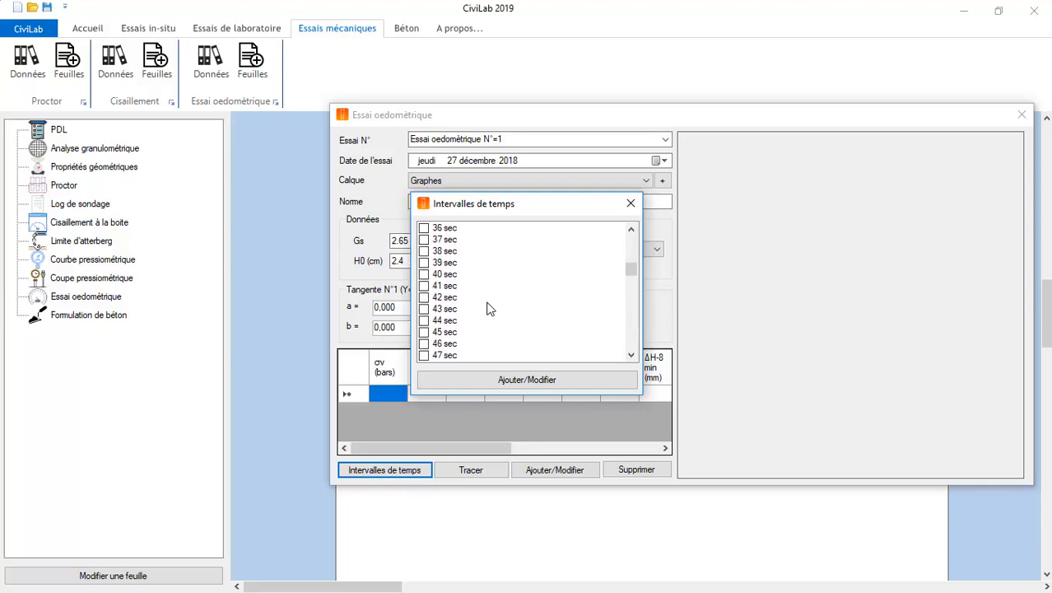
{"action": "left_click", "coordinate": [427, 300]}
Step: Deselect the minute intervals beyond 2 min, including 4 min, 8 min and 15 min
{"action": "left_click_drag", "start_coordinate": [631, 272], "coordinate": [631, 290]}
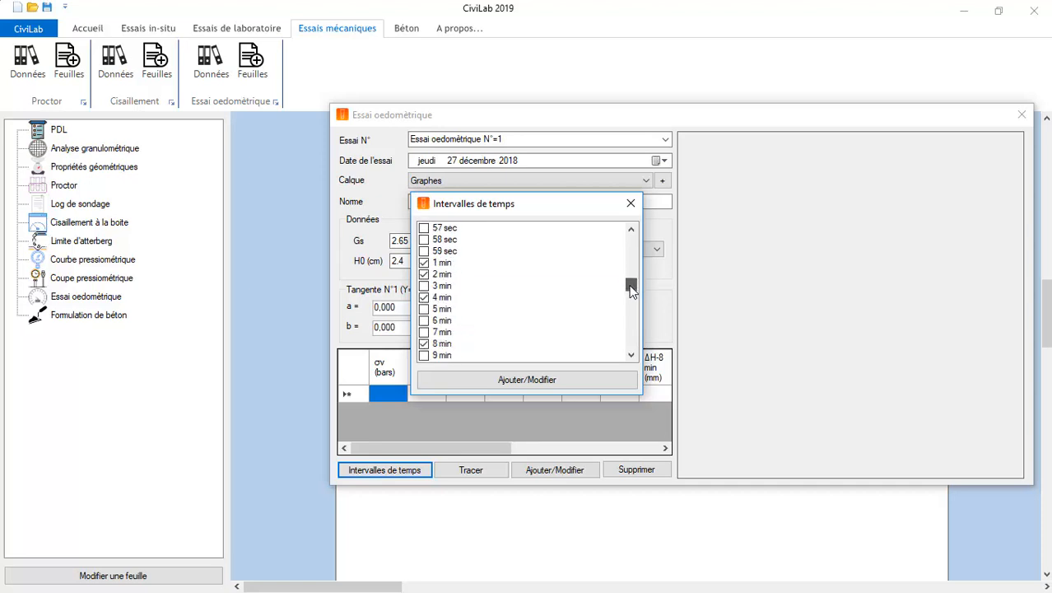
{"action": "left_click", "coordinate": [422, 298]}
{"action": "left_click", "coordinate": [425, 343]}
{"action": "mouse_move", "coordinate": [630, 284]}
{"action": "left_mouse_down"}
{"action": "mouse_move", "coordinate": [632, 301]}
{"action": "mouse_move", "coordinate": [630, 288]}
{"action": "left_mouse_up"}
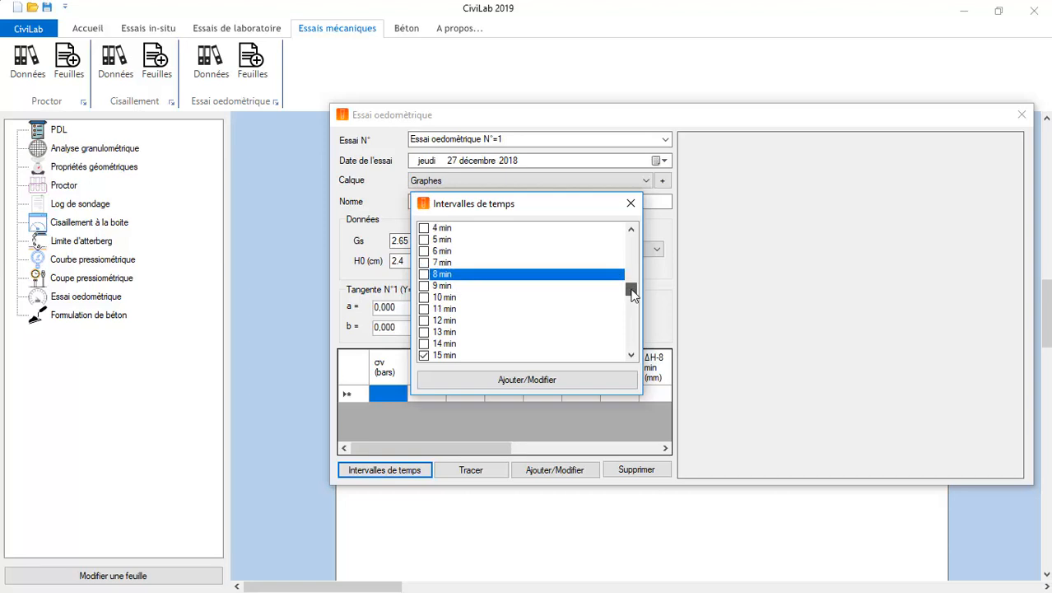
{"action": "left_click", "coordinate": [424, 355]}
{"action": "scroll", "coordinate": [549, 318], "scroll_direction": "down", "scroll_amount": 5}
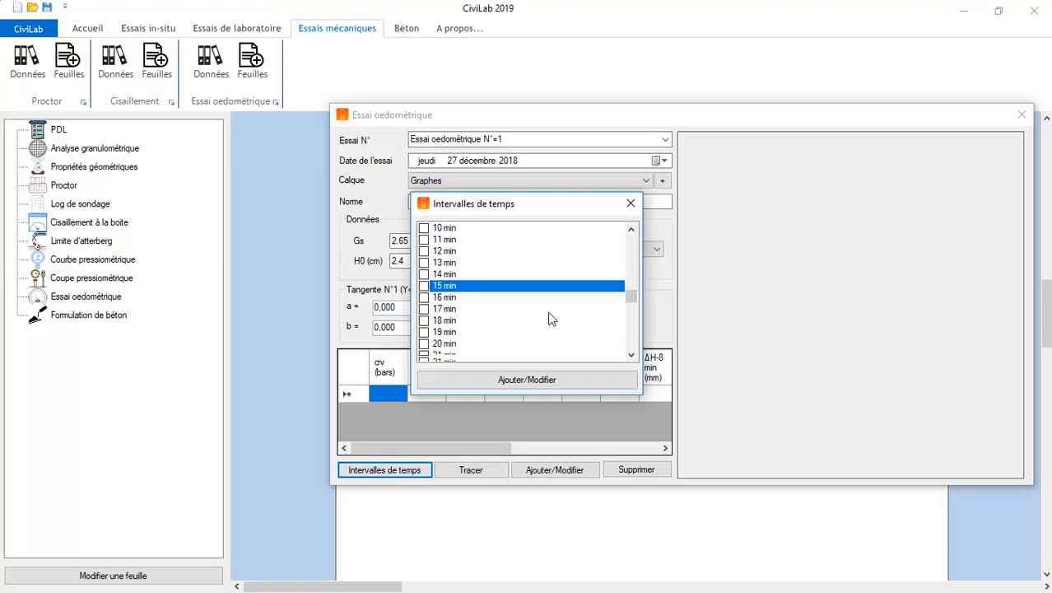
{"action": "scroll", "coordinate": [511, 321], "scroll_direction": "down", "scroll_amount": 2}
{"action": "left_click", "coordinate": [535, 319]}
{"action": "scroll", "coordinate": [537, 317], "scroll_direction": "down", "scroll_amount": 1}
{"action": "scroll", "coordinate": [535, 317], "scroll_direction": "down", "scroll_amount": 6}
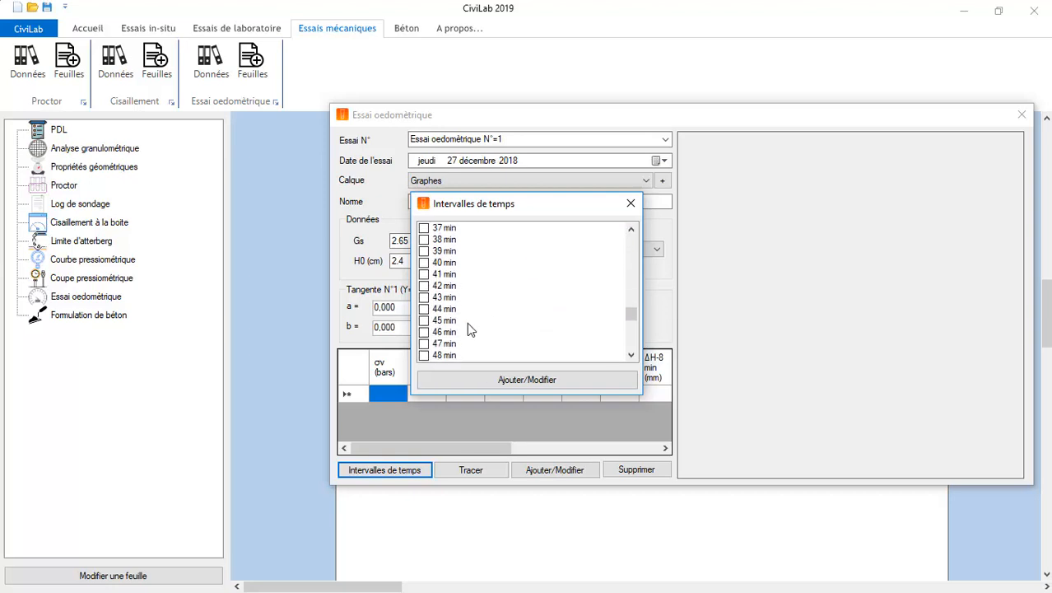
{"action": "scroll", "coordinate": [473, 329], "scroll_direction": "down", "scroll_amount": 2}
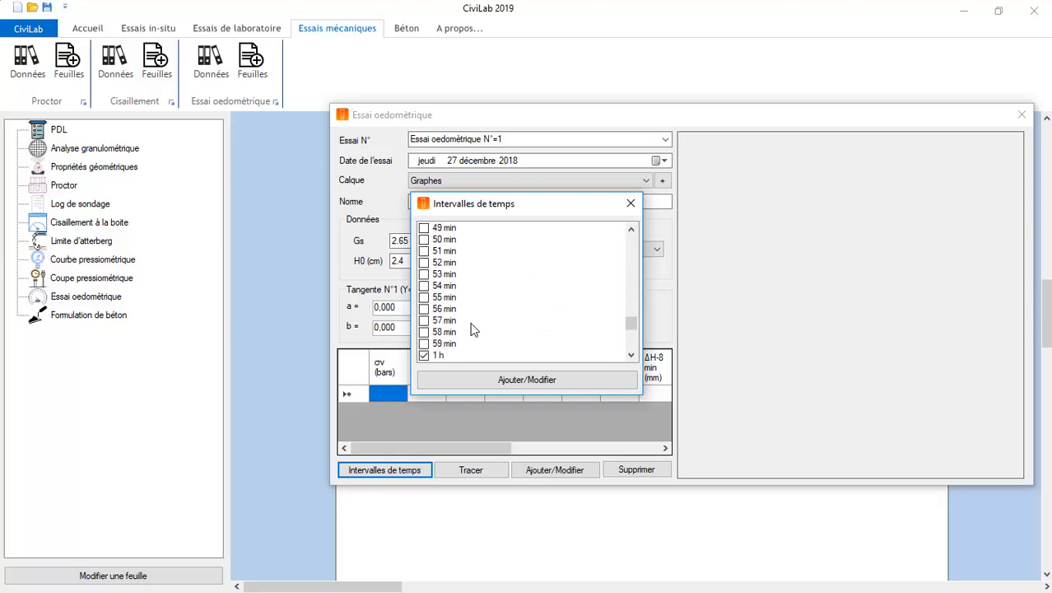
Step: Deselect the 1 h, 2 h, 4 h, 8 h and 24 h intervals and apply the interval selection to the readings table
{"action": "left_click", "coordinate": [424, 355]}
{"action": "scroll", "coordinate": [540, 305], "scroll_direction": "down", "scroll_amount": 3}
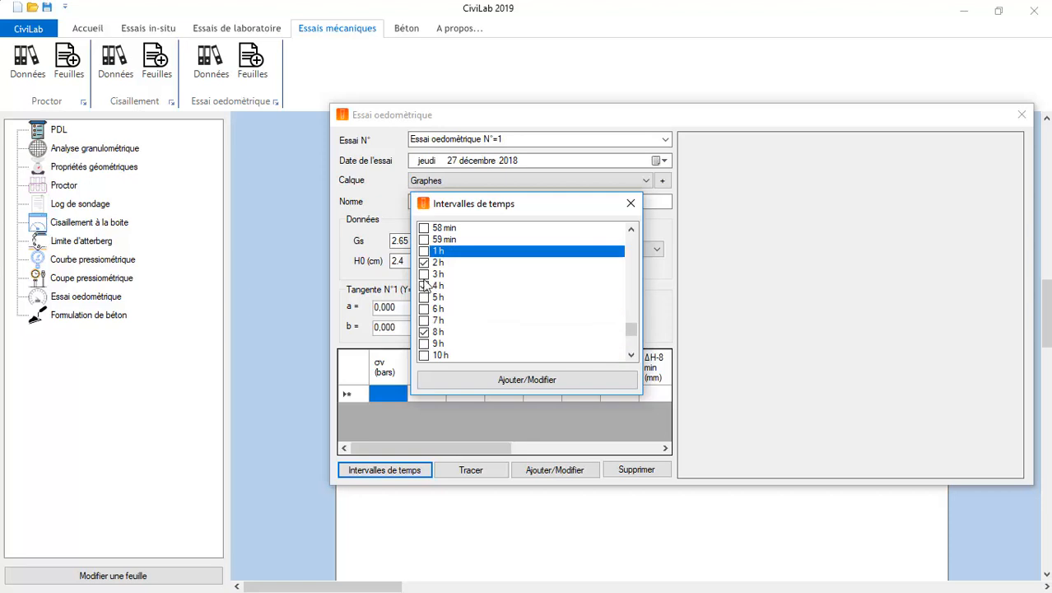
{"action": "left_click", "coordinate": [425, 262]}
{"action": "left_click", "coordinate": [424, 286]}
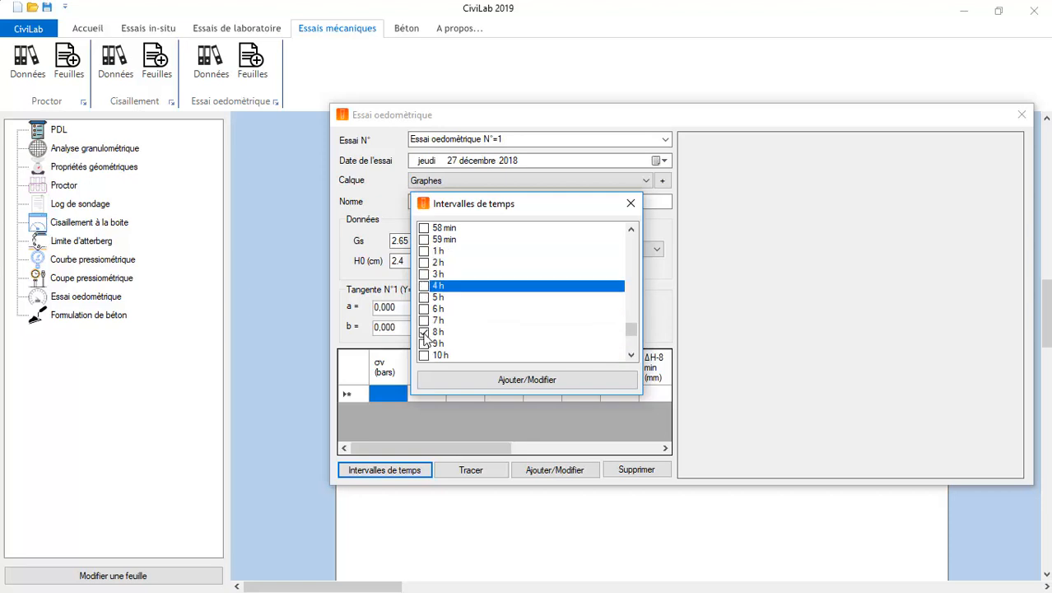
{"action": "left_click", "coordinate": [424, 331]}
{"action": "scroll", "coordinate": [530, 313], "scroll_direction": "down", "scroll_amount": 2}
{"action": "scroll", "coordinate": [530, 319], "scroll_direction": "down", "scroll_amount": 4}
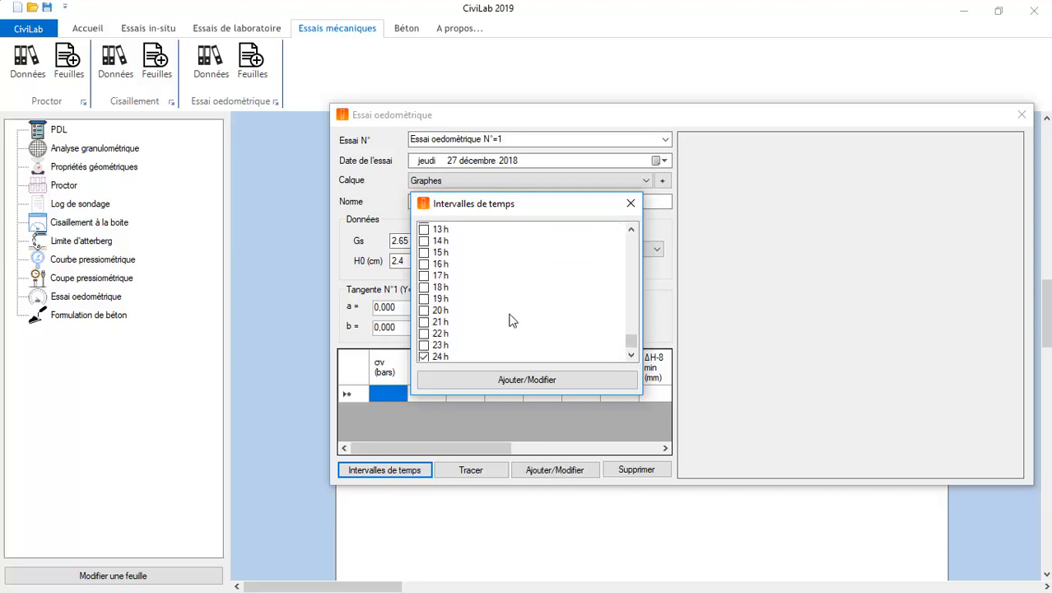
{"action": "left_click", "coordinate": [424, 343]}
{"action": "left_click", "coordinate": [424, 344]}
{"action": "scroll", "coordinate": [508, 319], "scroll_direction": "down", "scroll_amount": 1}
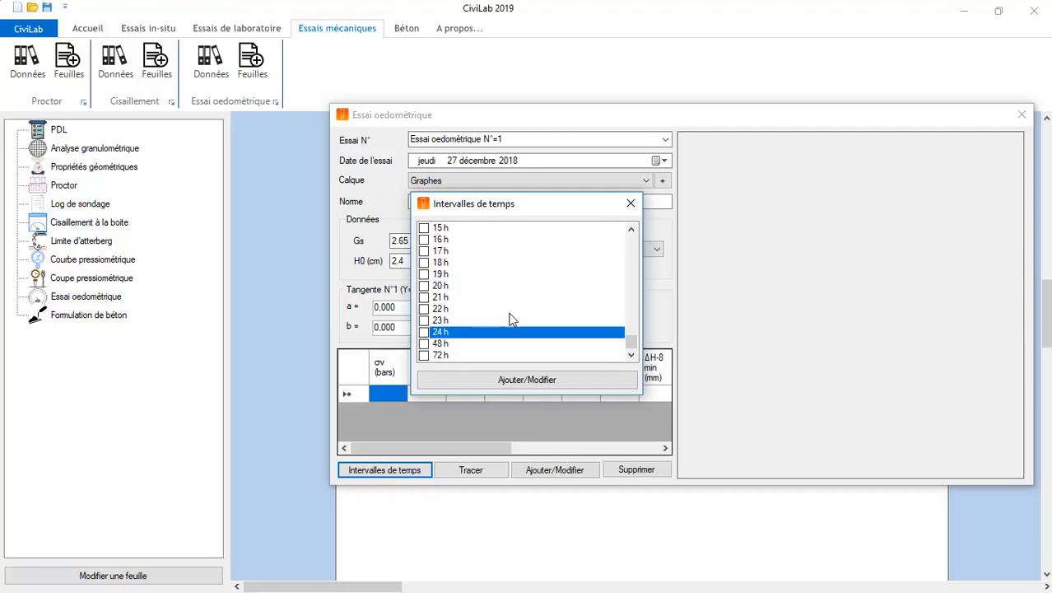
{"action": "left_click", "coordinate": [504, 381]}
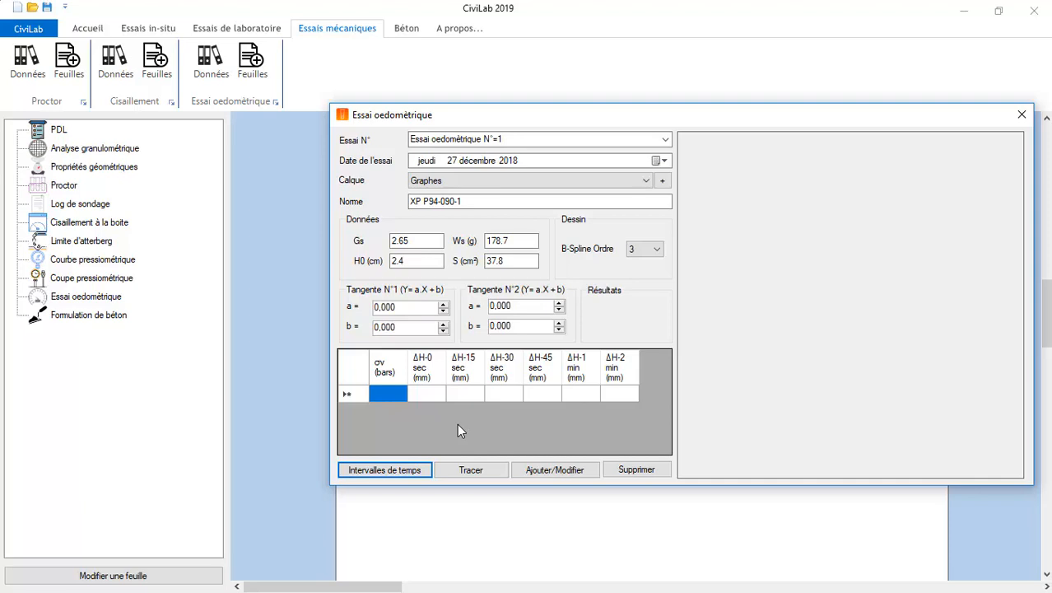
Step: Switch to the Excel workbook and copy the converted oedometric readings in H39:N46
{"action": "left_click", "coordinate": [624, 579]}
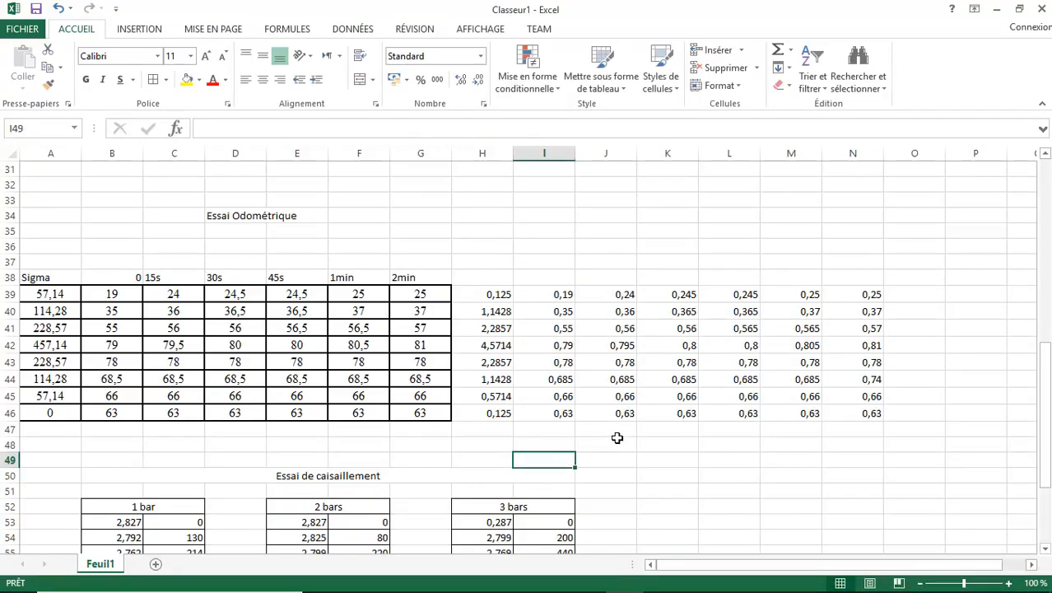
{"action": "left_click", "coordinate": [497, 297]}
{"action": "left_click_drag", "start_coordinate": [497, 296], "coordinate": [872, 409]}
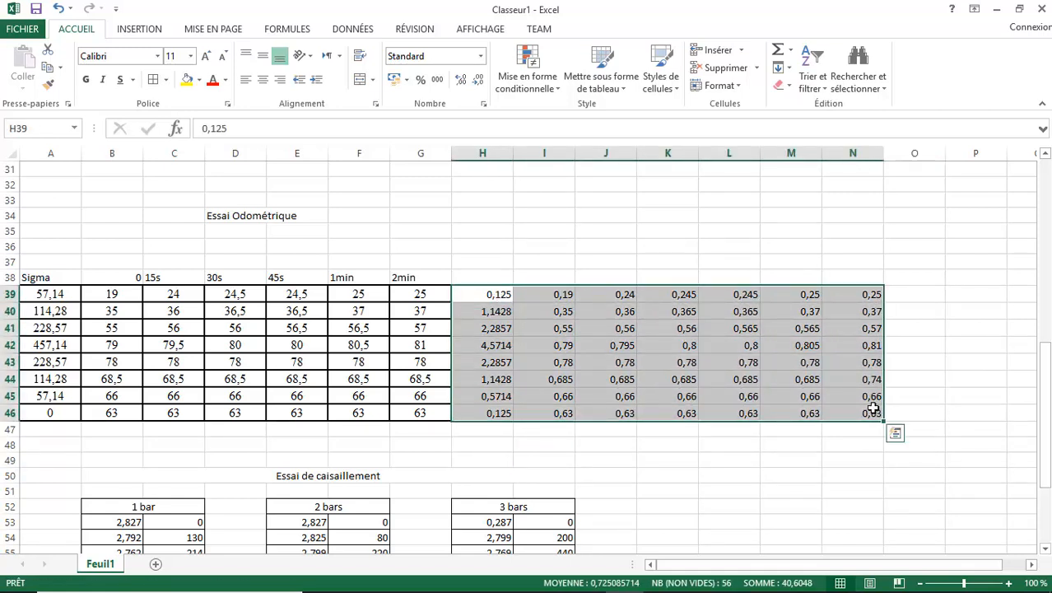
{"action": "key", "text": "ctrl+c"}
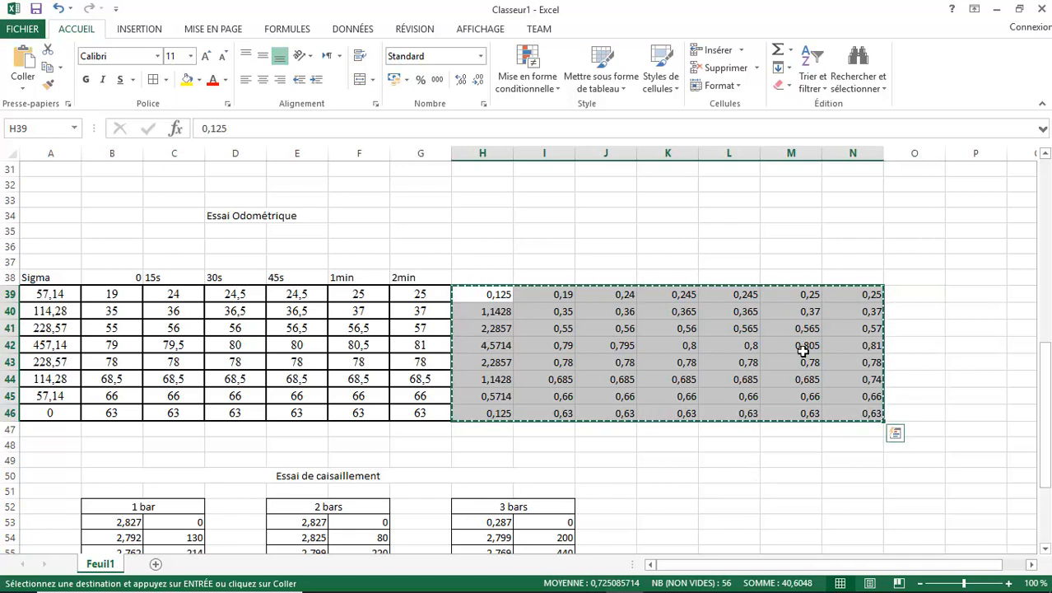
Step: Return to CiviLab, paste the copied readings into the table from the first σv cell and plot the oedometric curve
{"action": "left_click", "coordinate": [996, 9]}
{"action": "left_click", "coordinate": [386, 396]}
{"action": "key", "text": "ctrl+v"}
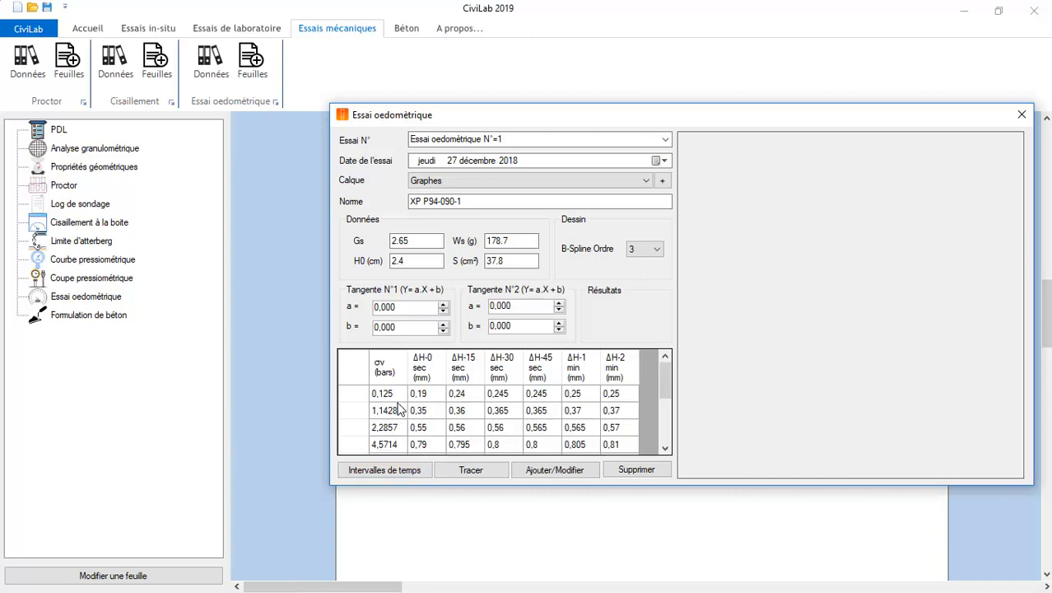
{"action": "left_click", "coordinate": [461, 474]}
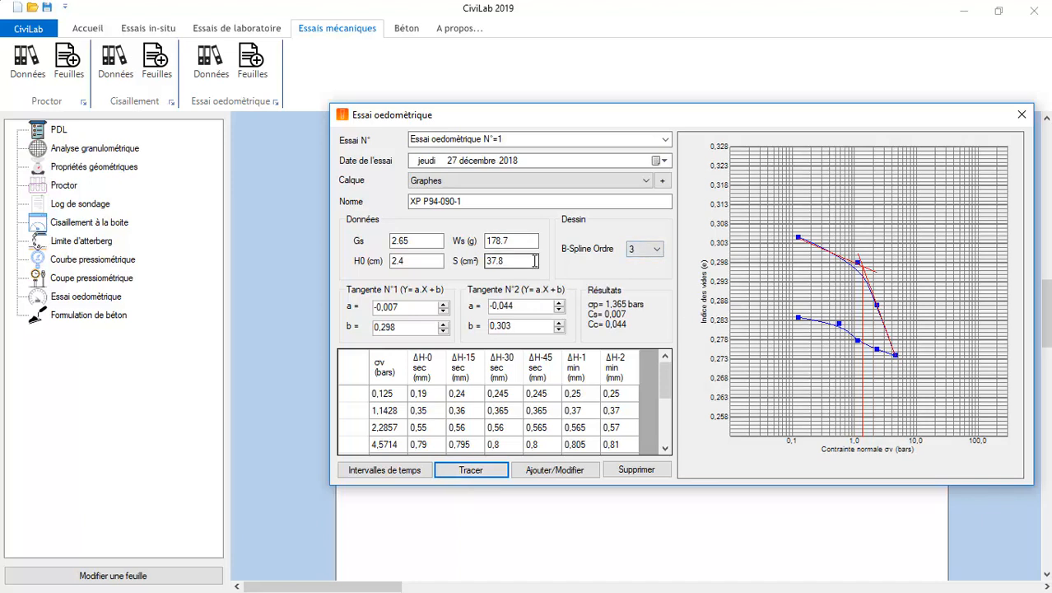
Step: Try plotting the curve with B-spline orders 2 and 4, and set the order back to 3
{"action": "left_click", "coordinate": [652, 249]}
{"action": "left_click", "coordinate": [643, 274]}
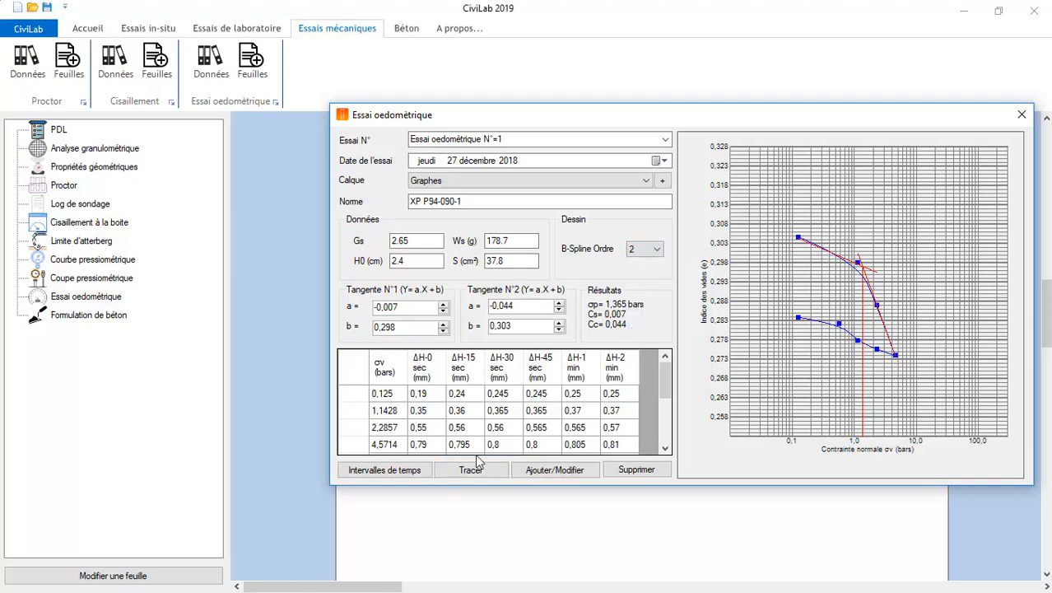
{"action": "left_click", "coordinate": [473, 475]}
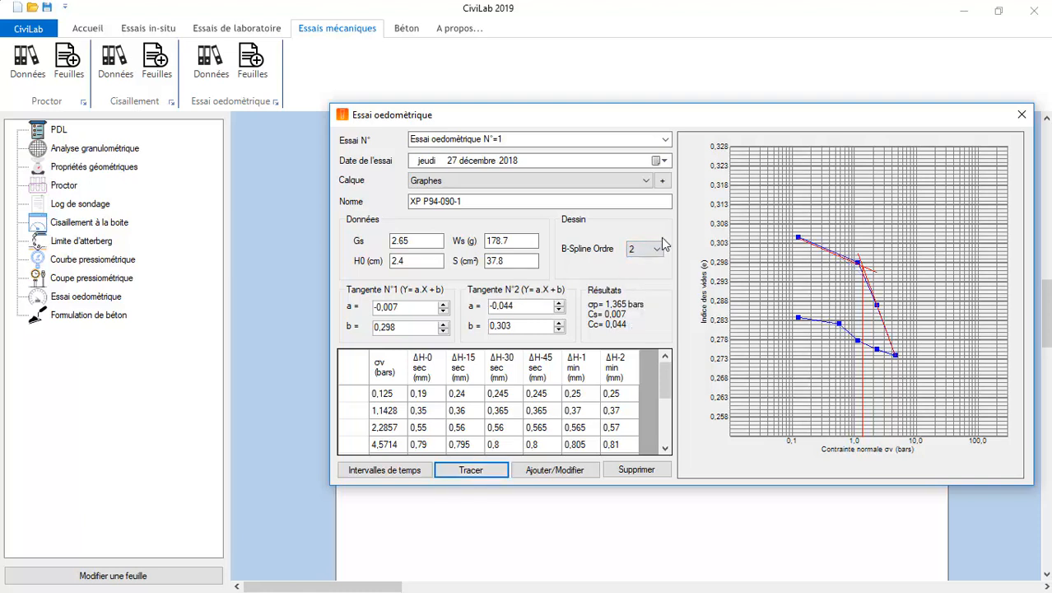
{"action": "left_click", "coordinate": [658, 255]}
{"action": "left_click", "coordinate": [643, 296]}
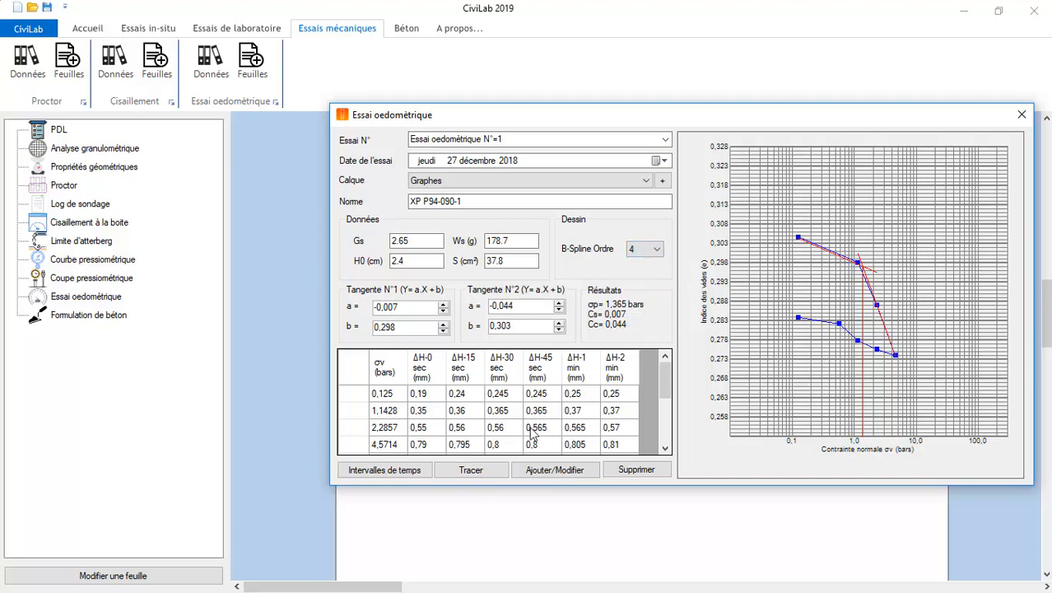
{"action": "left_click", "coordinate": [490, 474]}
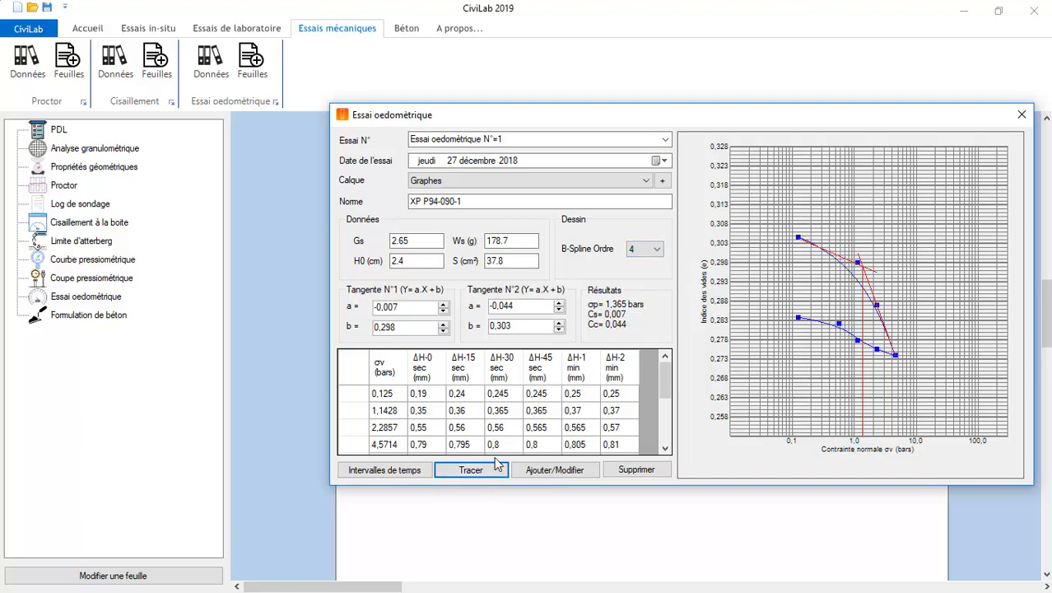
{"action": "left_click", "coordinate": [654, 250]}
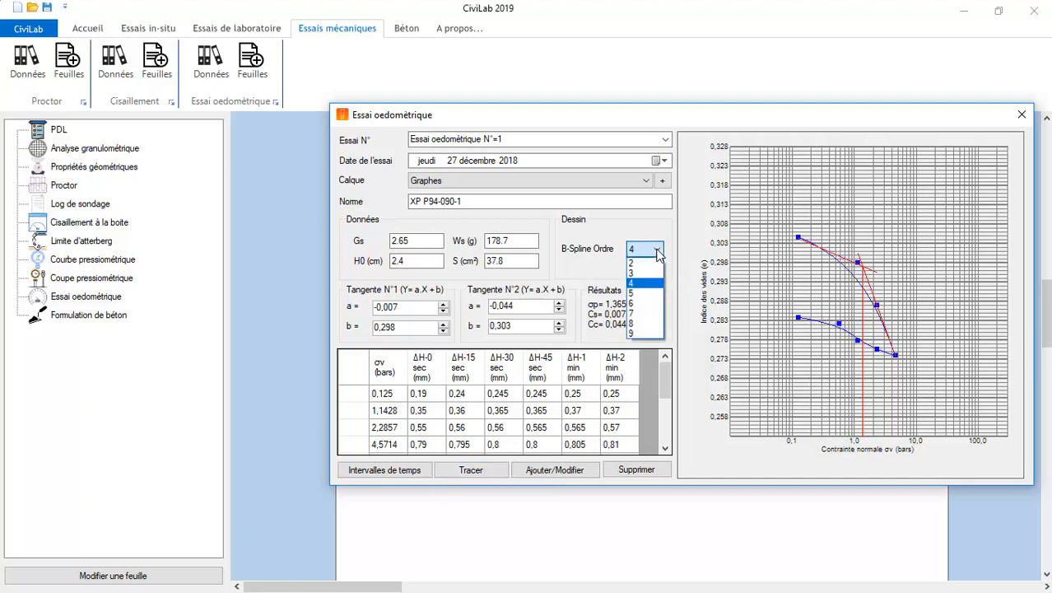
{"action": "left_click", "coordinate": [641, 273]}
Step: Set the 2 min reading of the second 1,1428 bar row to 0.72 mm and replot the curve
{"action": "left_click_drag", "start_coordinate": [665, 385], "coordinate": [669, 422]}
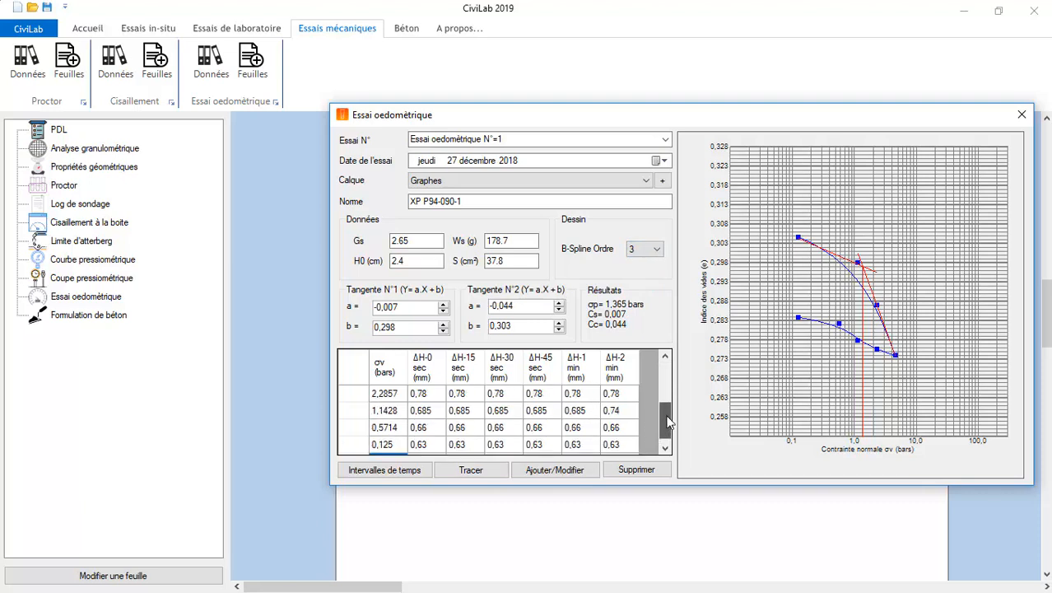
{"action": "left_click", "coordinate": [620, 411]}
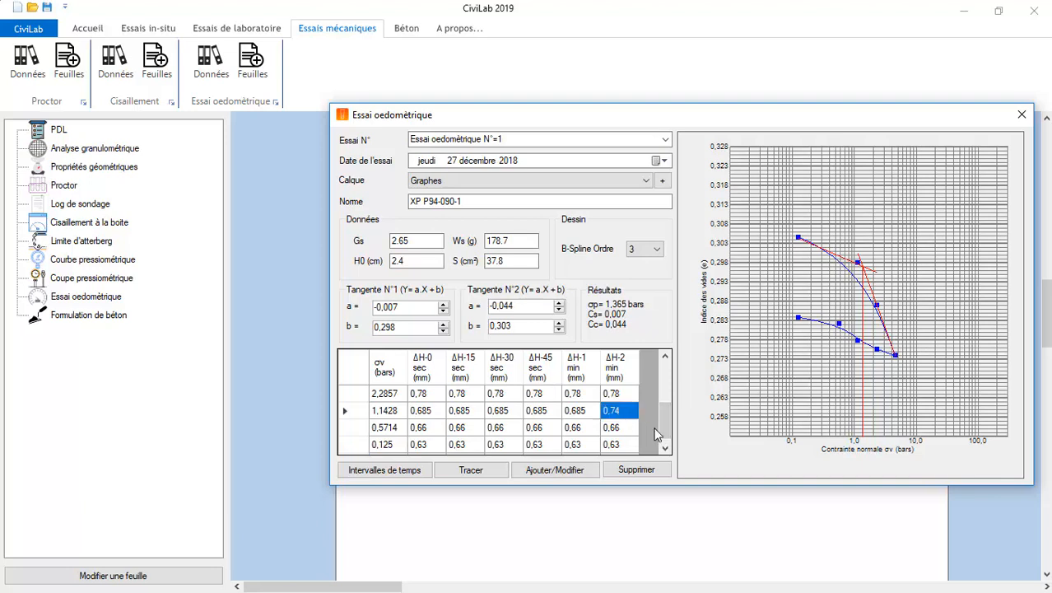
{"action": "type", "text": "0"}
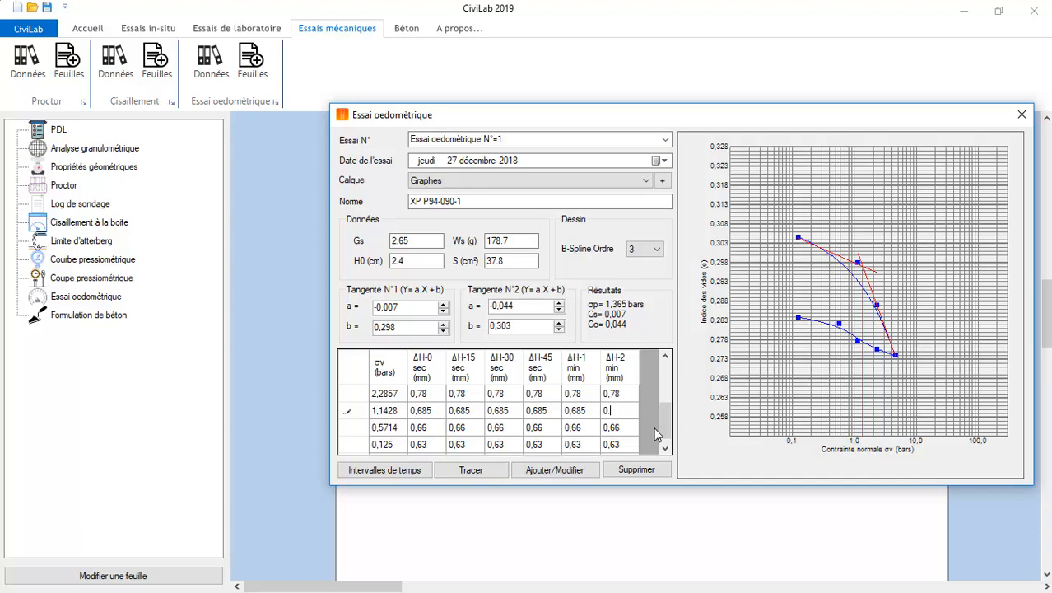
{"action": "type", "text": ".72"}
{"action": "left_click", "coordinate": [472, 472]}
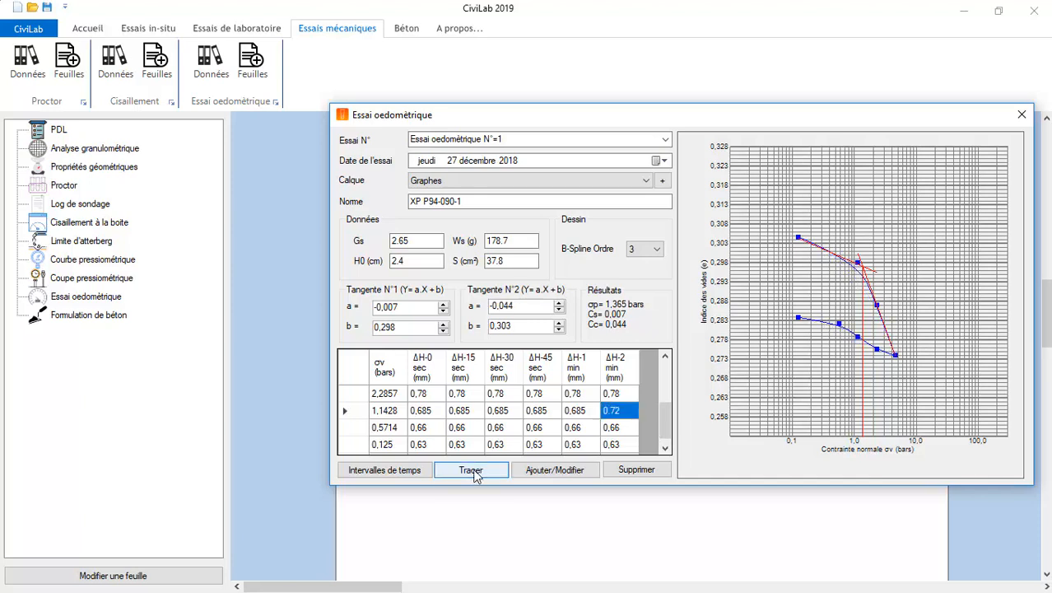
{"action": "left_click", "coordinate": [474, 474]}
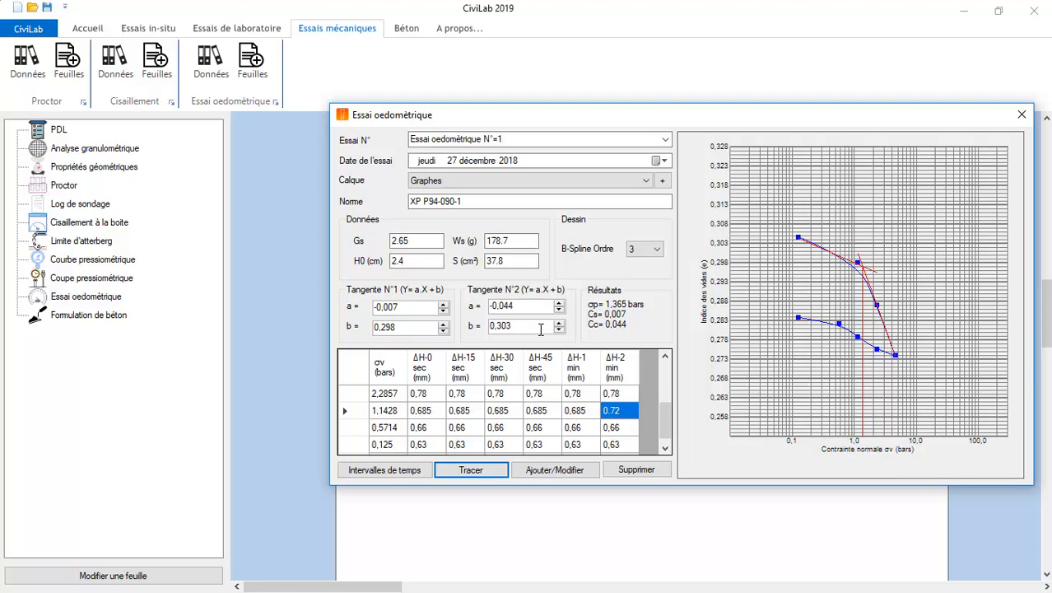
Step: Save the oedometric test N°=1 and reopen the oedometric test data form
{"action": "left_click", "coordinate": [554, 471]}
{"action": "left_click", "coordinate": [566, 358]}
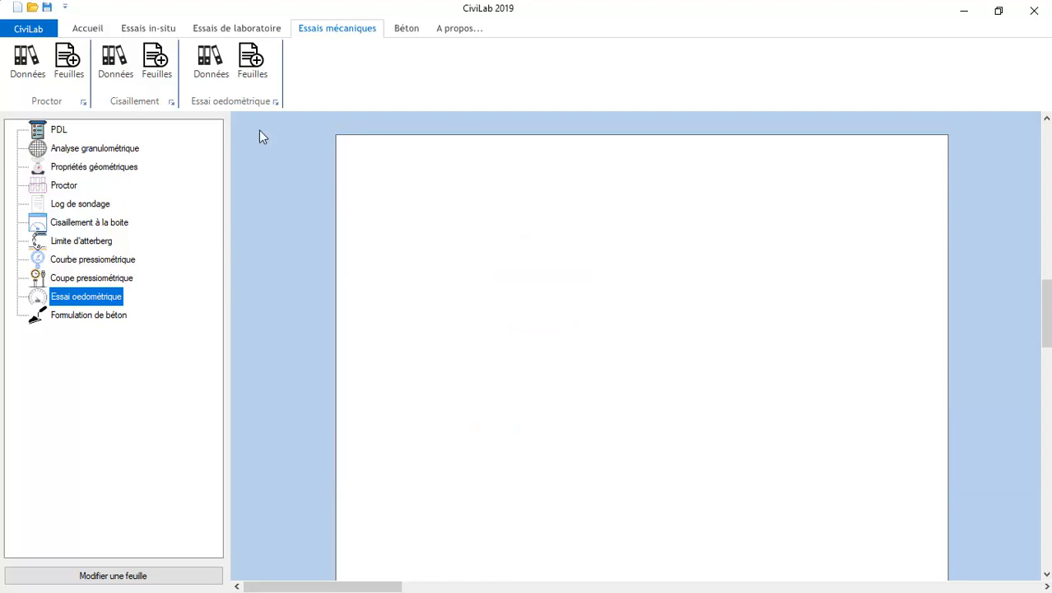
{"action": "left_click", "coordinate": [212, 66]}
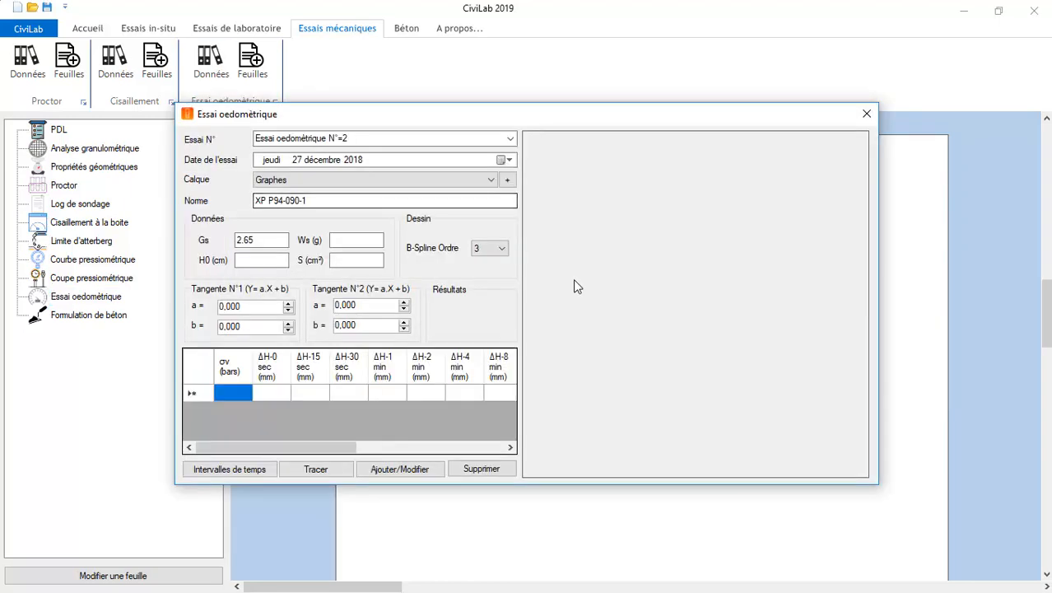
Step: Recall the saved Essai oedométrique N°=1 in the test data form to review its values, and close the form
{"action": "left_click", "coordinate": [329, 138]}
{"action": "left_click", "coordinate": [319, 153]}
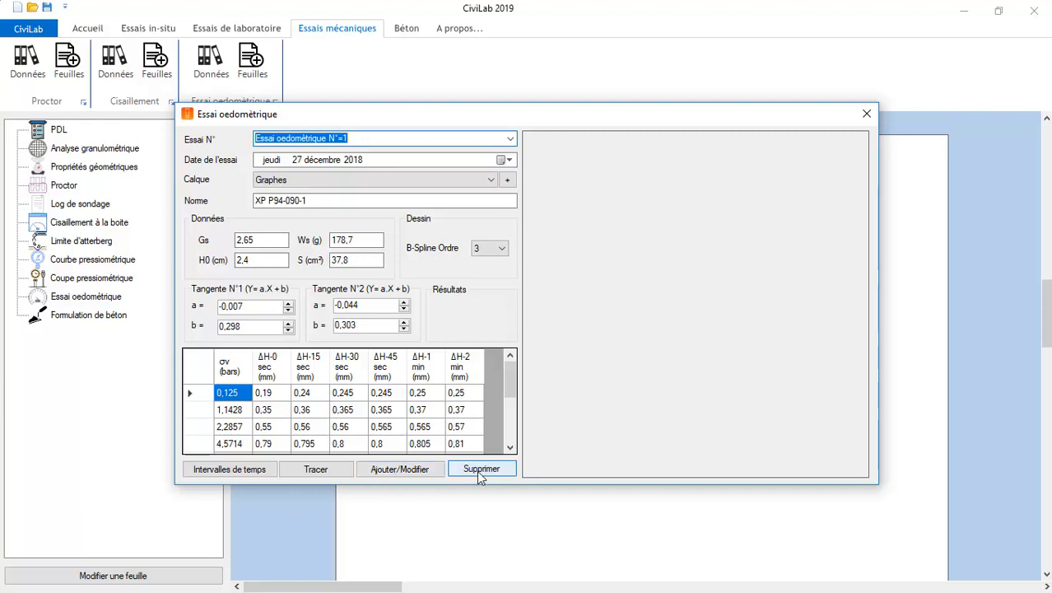
{"action": "left_click", "coordinate": [865, 113]}
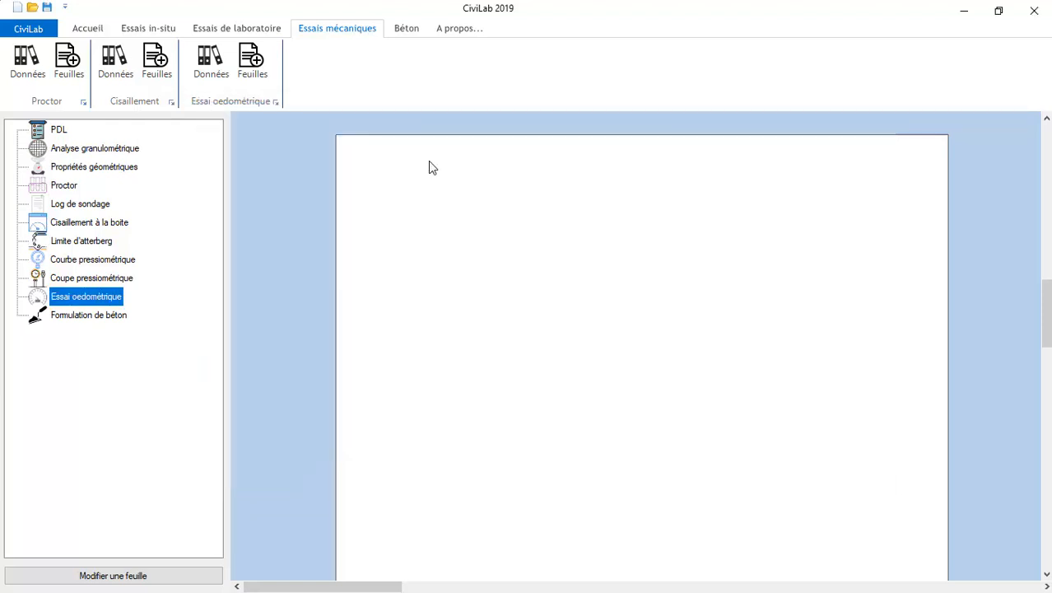
Step: Create an oedometric test sheet that includes Essai oedométrique N°=1, and display the new sheet to check its curve
{"action": "left_click", "coordinate": [252, 61]}
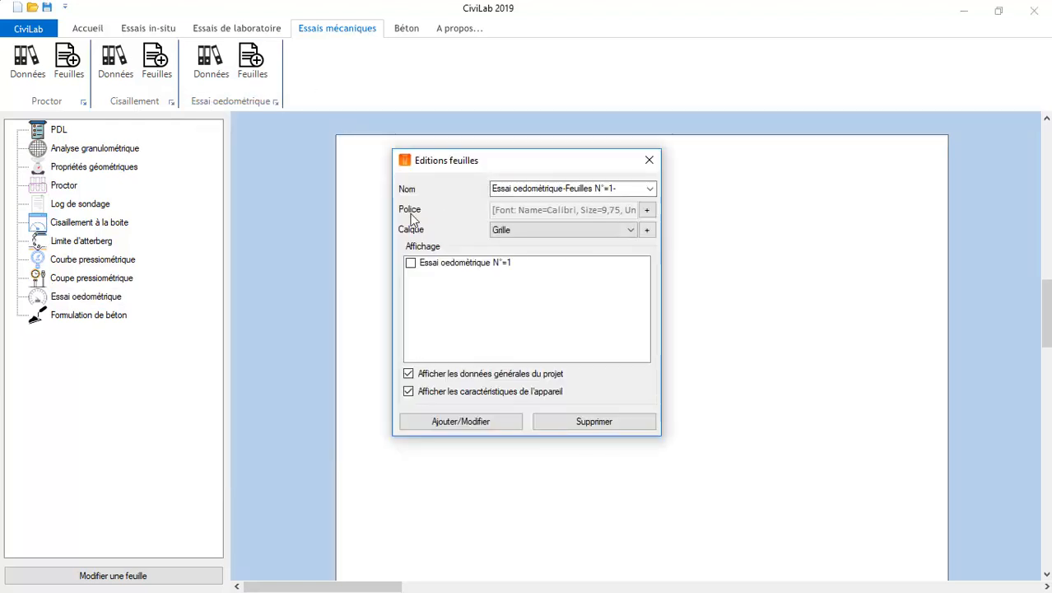
{"action": "left_click", "coordinate": [411, 263]}
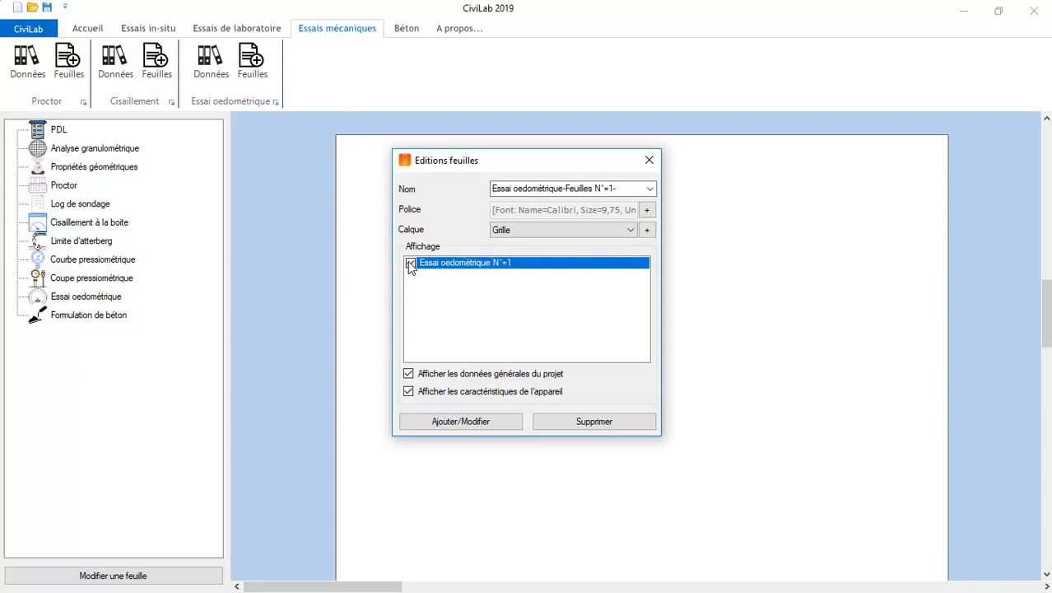
{"action": "left_click", "coordinate": [485, 424]}
{"action": "left_click", "coordinate": [565, 360]}
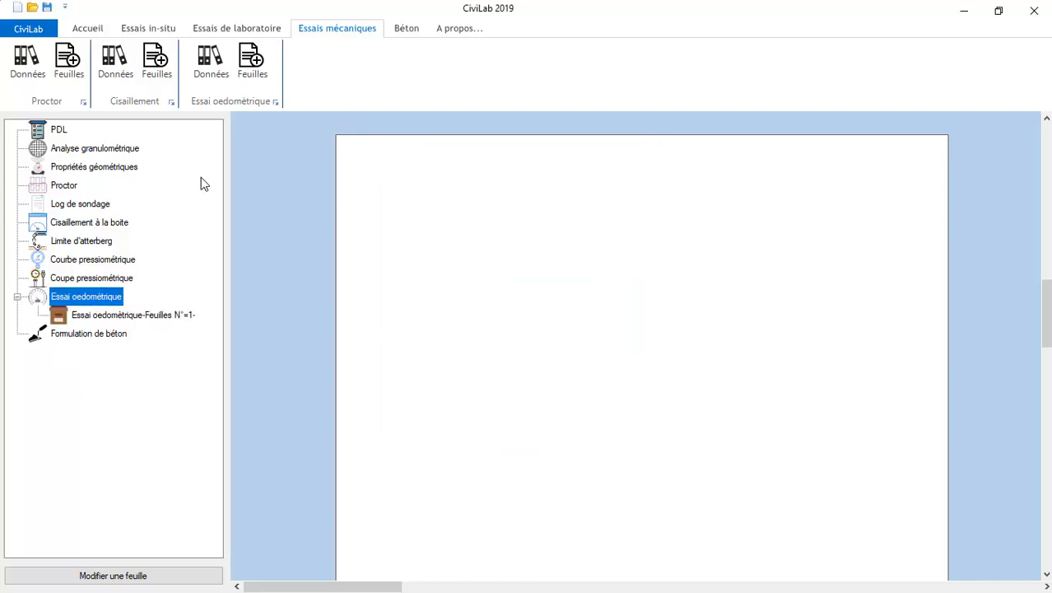
{"action": "left_click", "coordinate": [144, 315]}
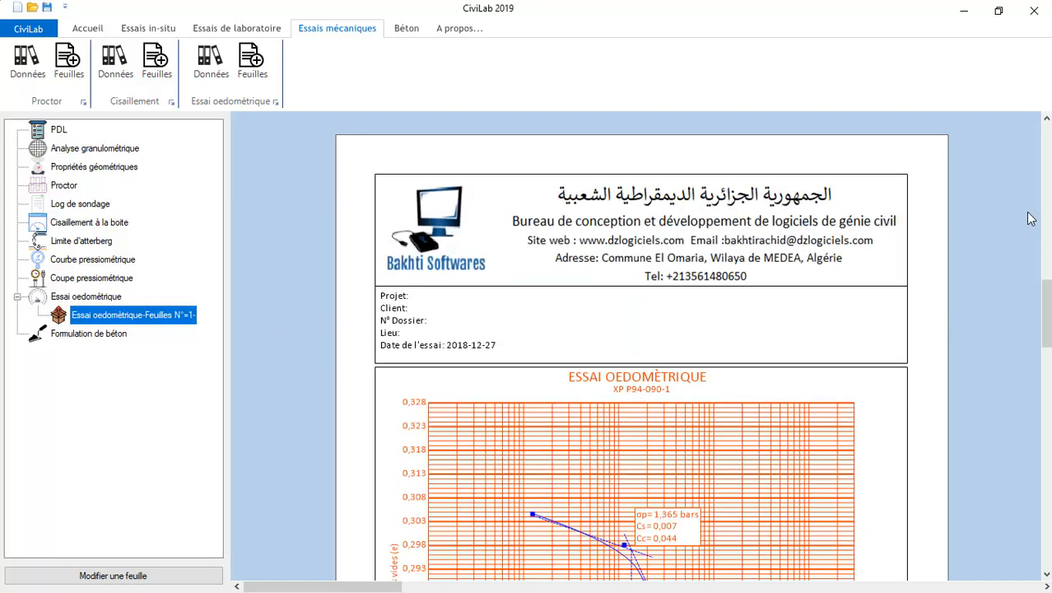
{"action": "left_click_drag", "start_coordinate": [1045, 313], "coordinate": [1045, 444]}
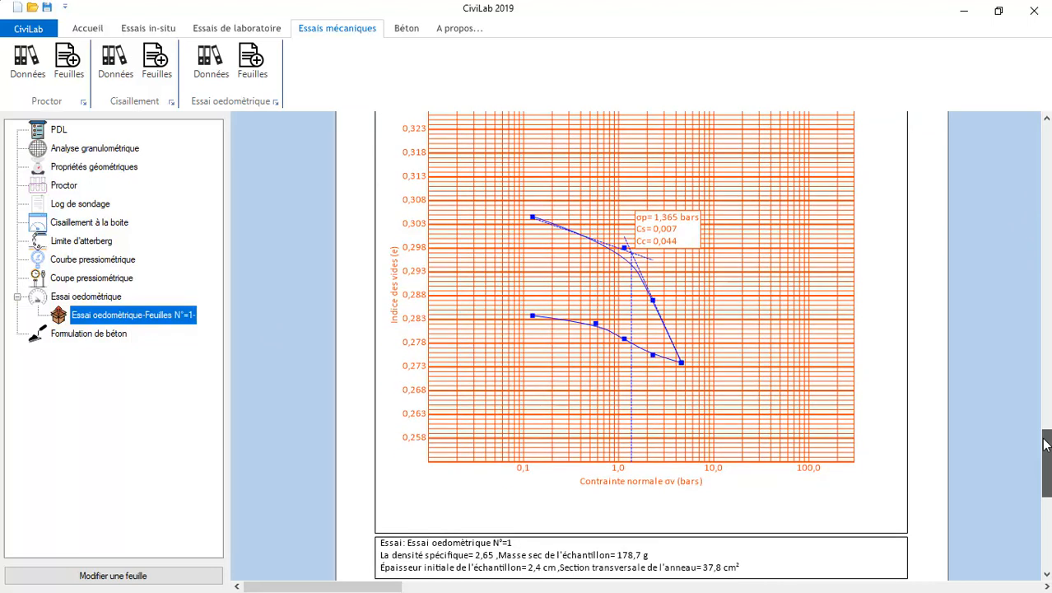
Step: Change the colour of the Grille layer to black
{"action": "left_click", "coordinate": [90, 29]}
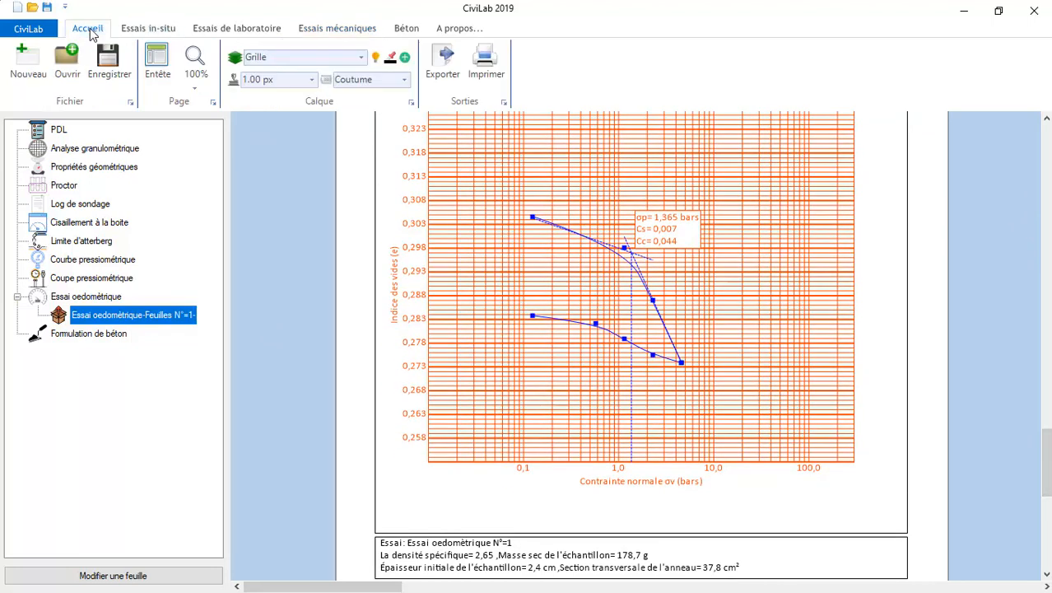
{"action": "left_click", "coordinate": [361, 57]}
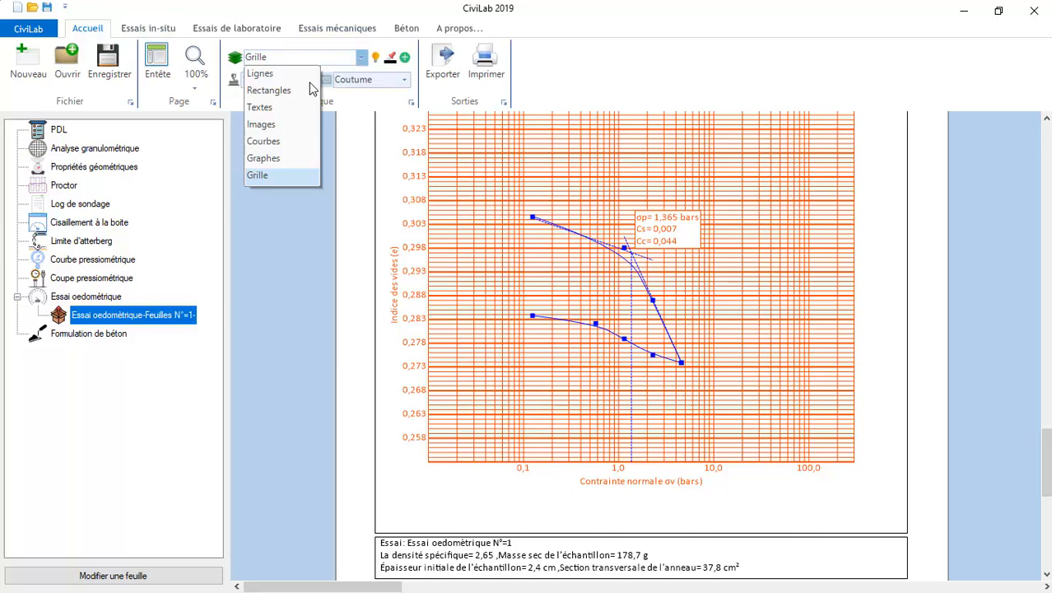
{"action": "left_click", "coordinate": [263, 161]}
{"action": "left_click", "coordinate": [360, 56]}
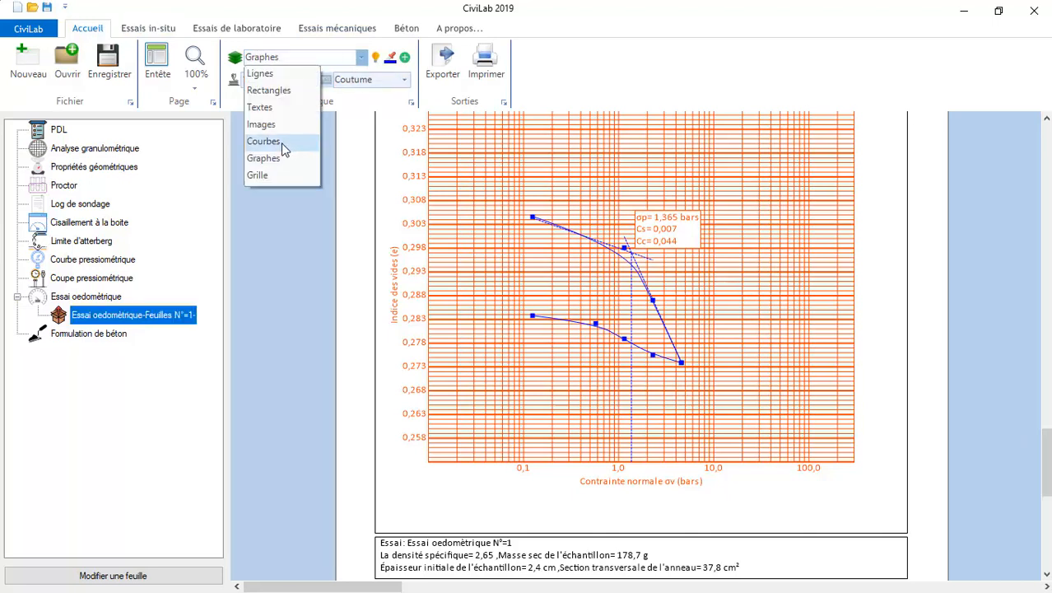
{"action": "left_click", "coordinate": [262, 174]}
{"action": "left_click", "coordinate": [390, 57]}
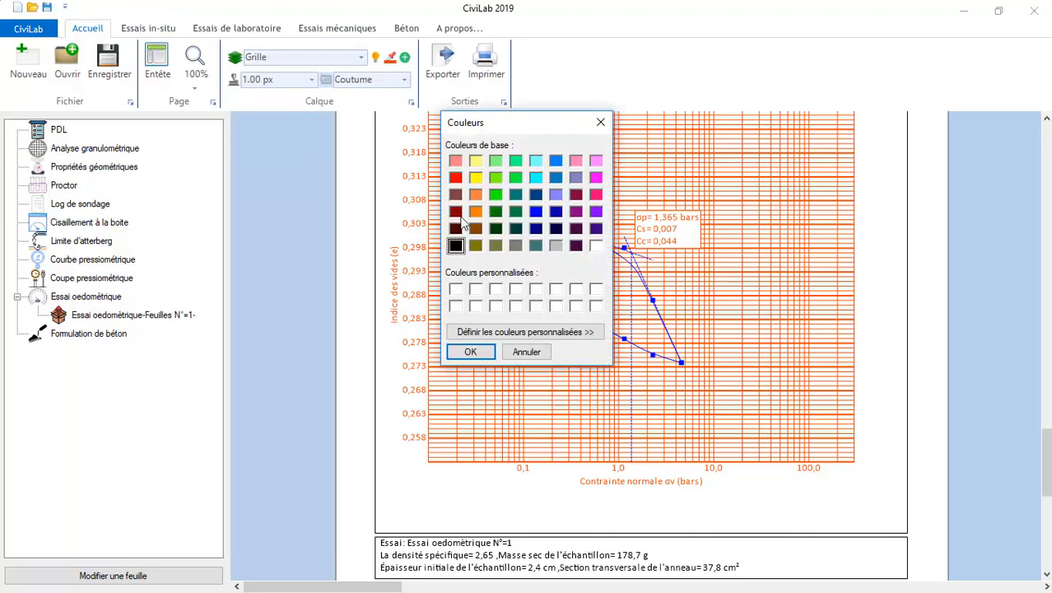
{"action": "left_click", "coordinate": [470, 351]}
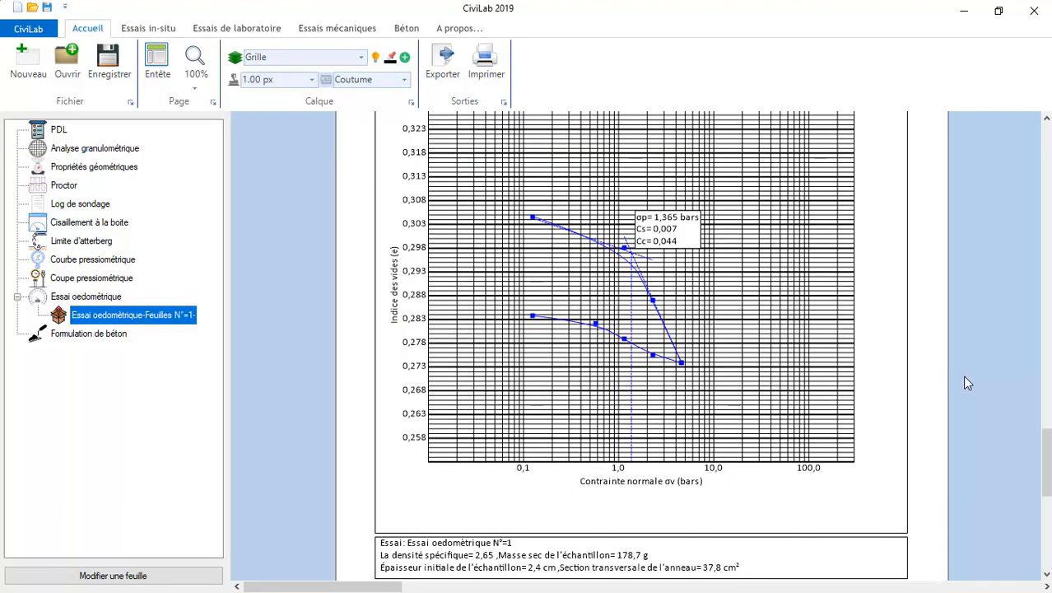
Step: Turn off the display of the apparatus characteristics in the oedometric sheet's settings and update the sheet
{"action": "left_click_drag", "start_coordinate": [1048, 460], "coordinate": [1048, 533]}
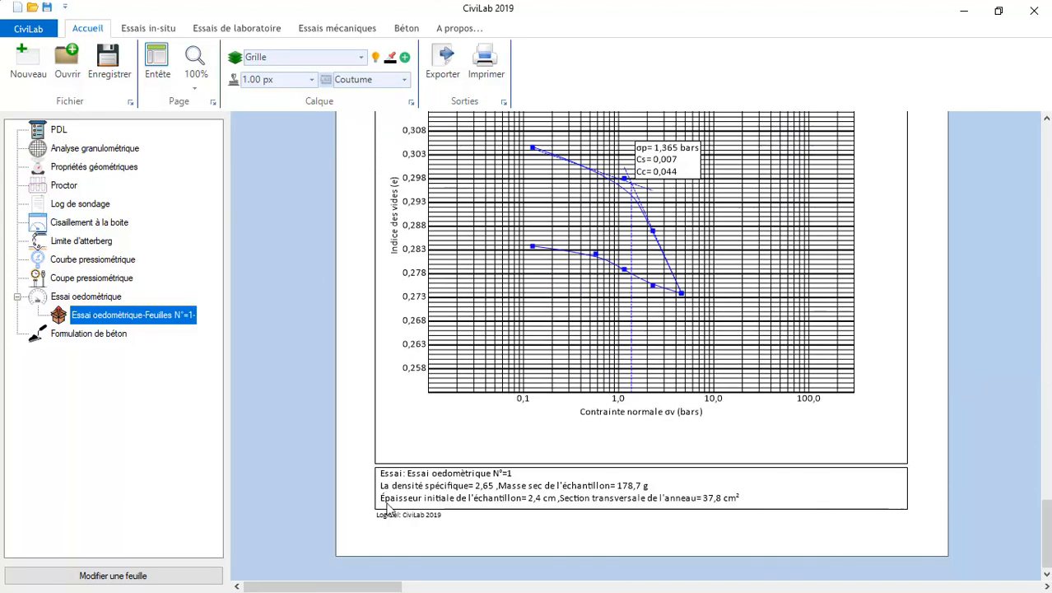
{"action": "double_click", "coordinate": [148, 314]}
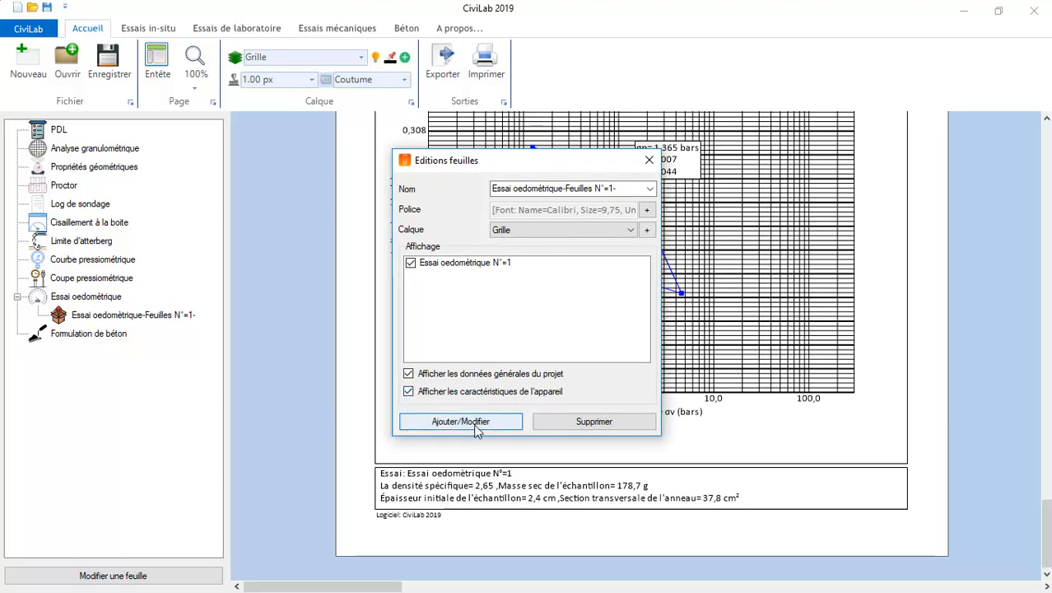
{"action": "left_click", "coordinate": [409, 392]}
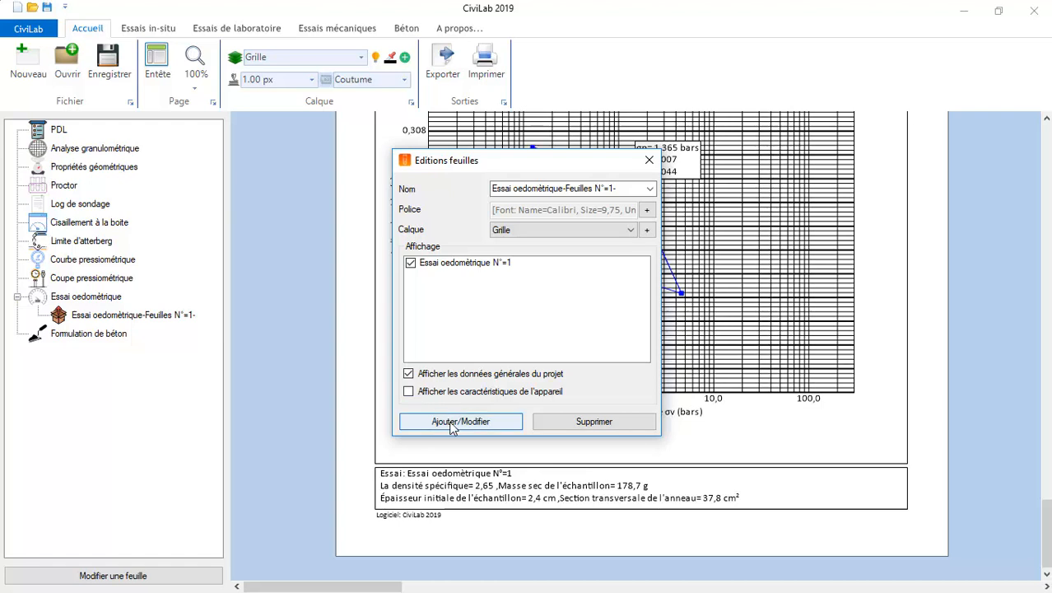
{"action": "left_click", "coordinate": [465, 420]}
{"action": "left_click", "coordinate": [547, 357]}
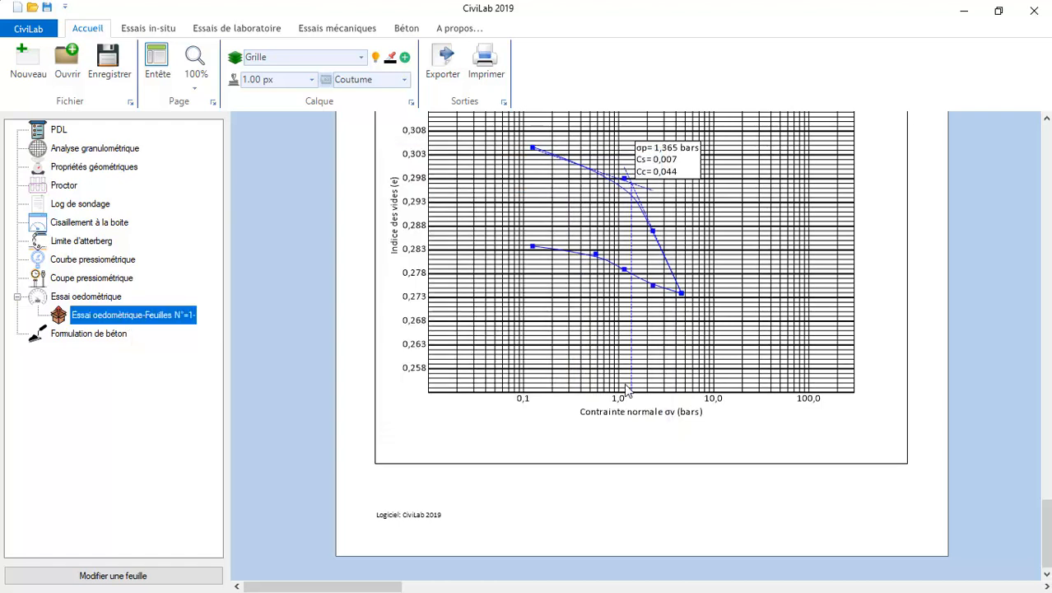
Step: Try the oedometric sheet without the general project data, and turn the display of that data back on
{"action": "left_click_drag", "start_coordinate": [1045, 512], "coordinate": [1043, 277]}
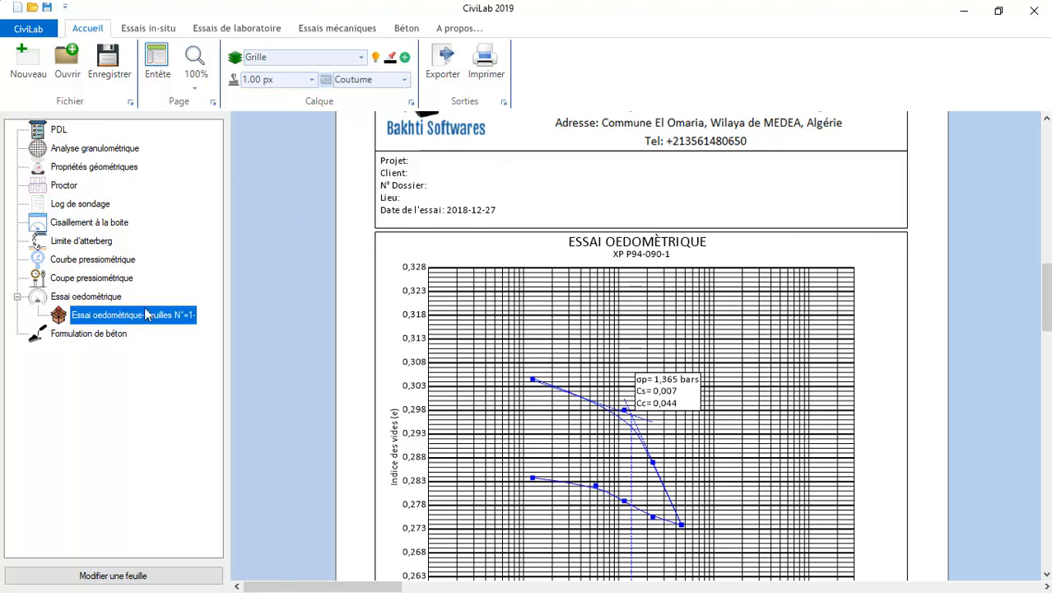
{"action": "double_click", "coordinate": [130, 318]}
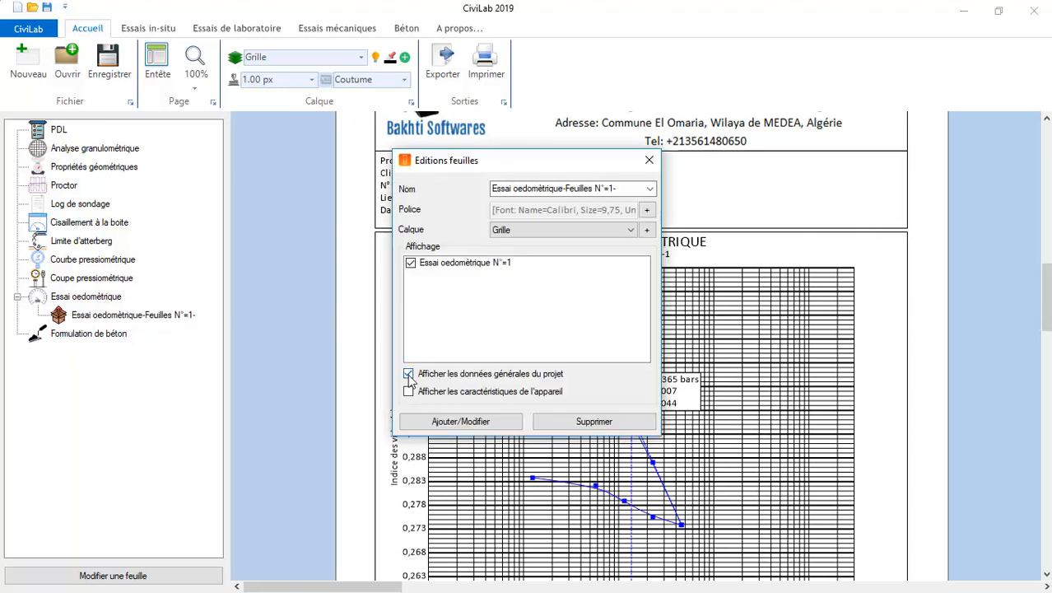
{"action": "left_click", "coordinate": [442, 423]}
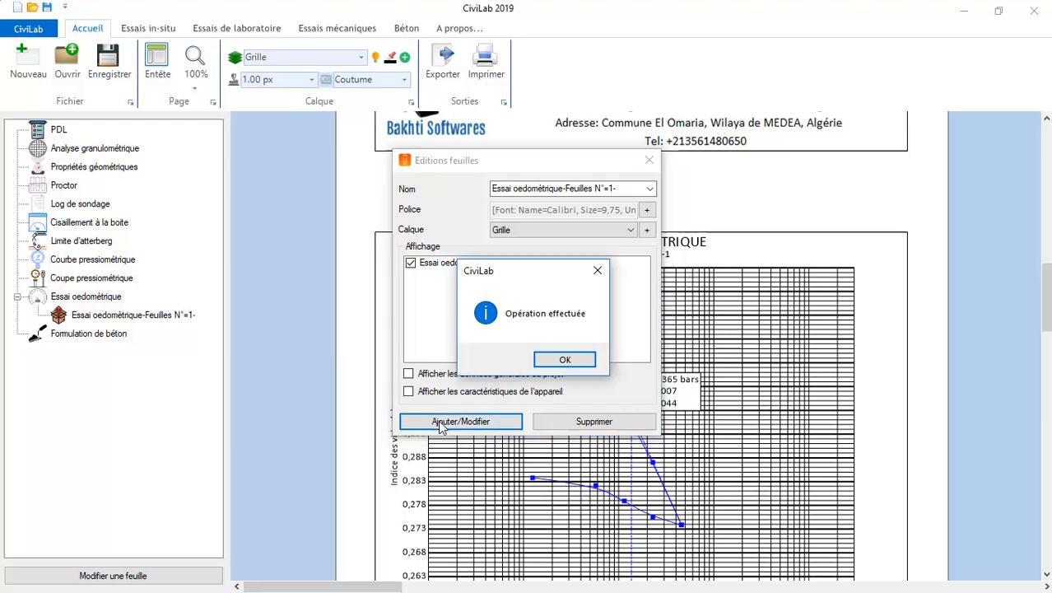
{"action": "left_click", "coordinate": [565, 357]}
{"action": "double_click", "coordinate": [134, 318]}
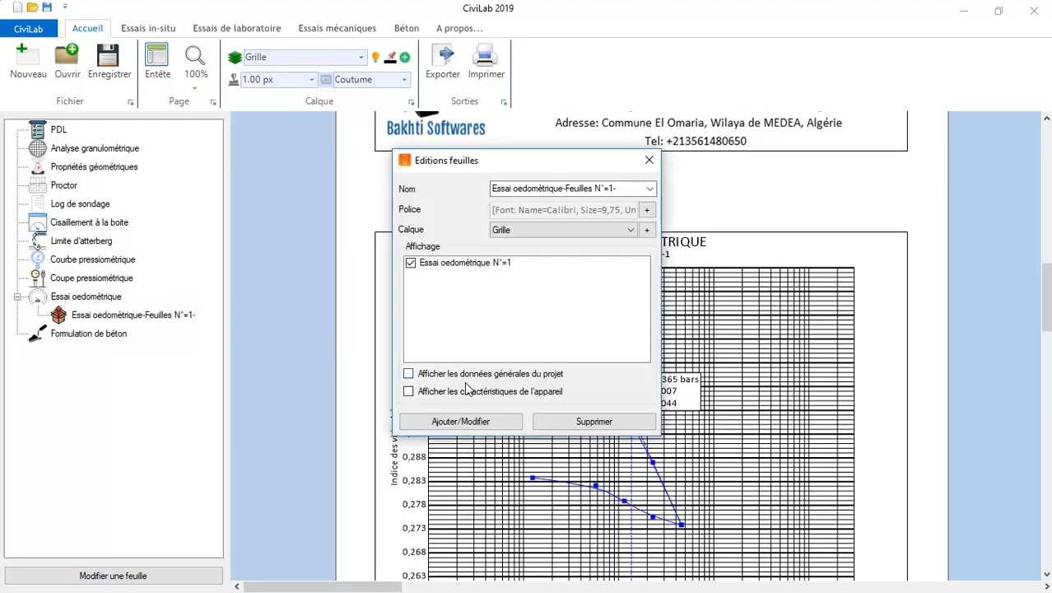
{"action": "left_click", "coordinate": [445, 421]}
{"action": "left_click", "coordinate": [565, 362]}
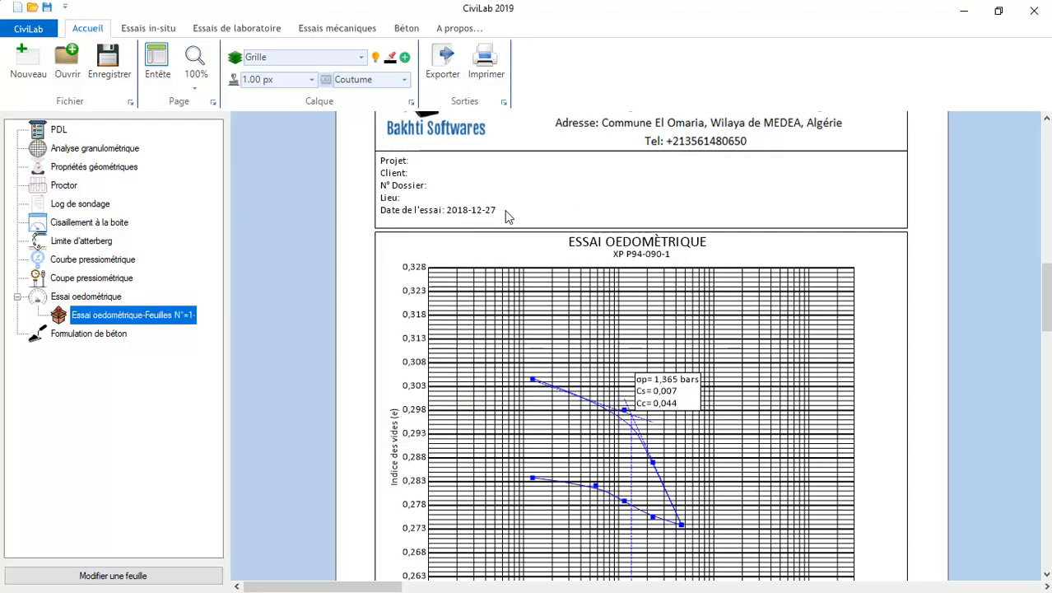
Step: Fill in the general project data with project CEM Base05, file number 002/2018 and client DTP, and validate it
{"action": "left_click", "coordinate": [28, 29]}
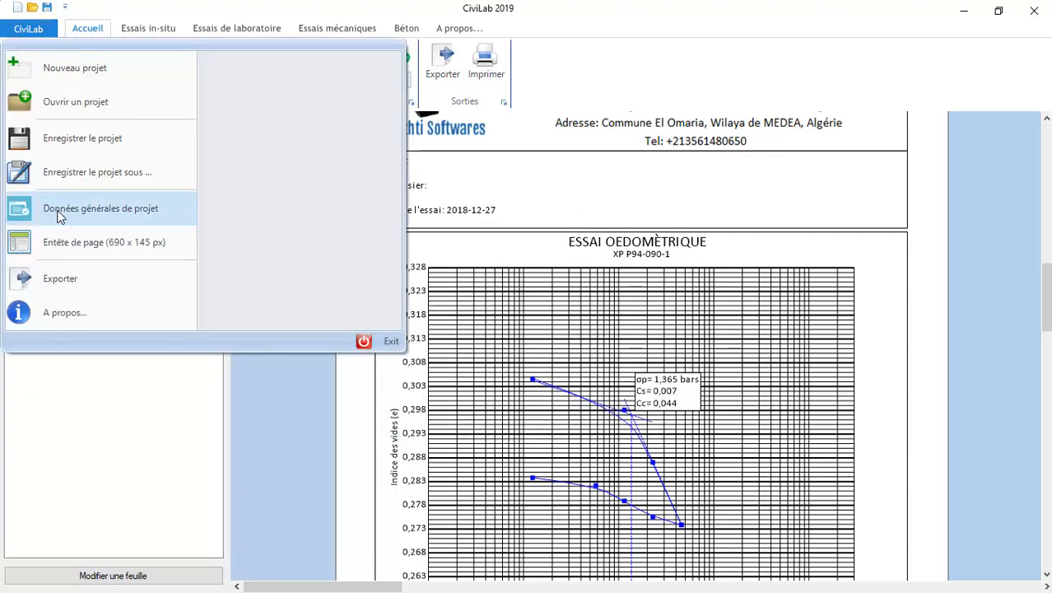
{"action": "left_click", "coordinate": [60, 211]}
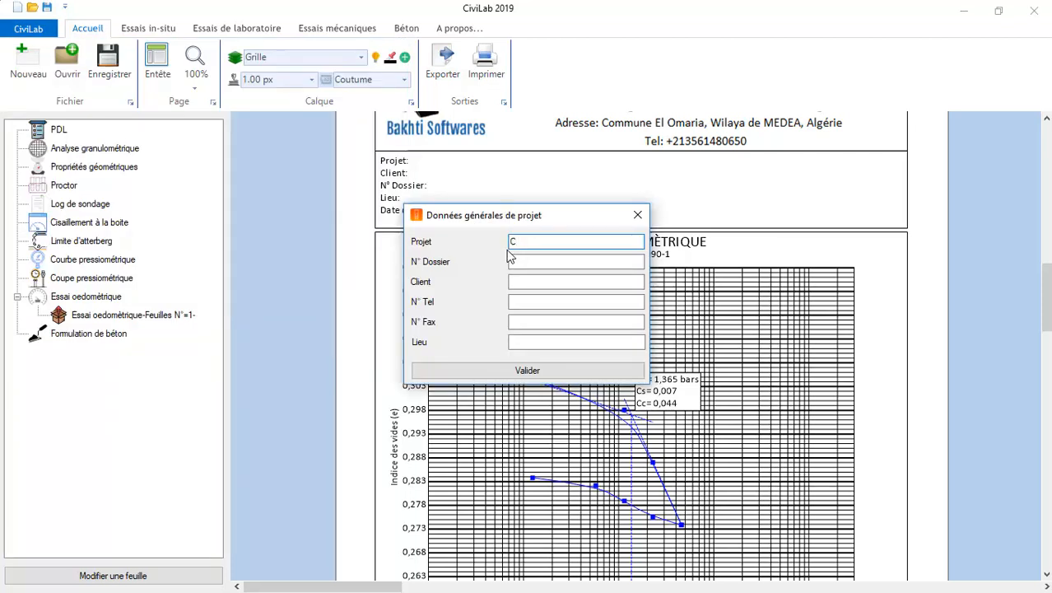
{"action": "type", "text": "CEM Base05"}
{"action": "left_click", "coordinate": [535, 261]}
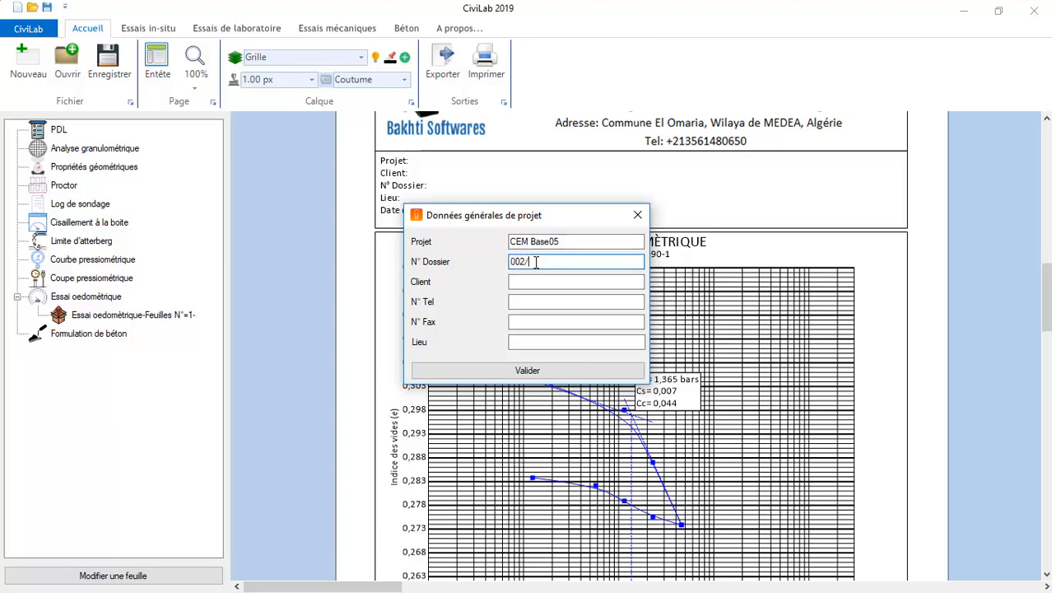
{"action": "left_click", "coordinate": [543, 283]}
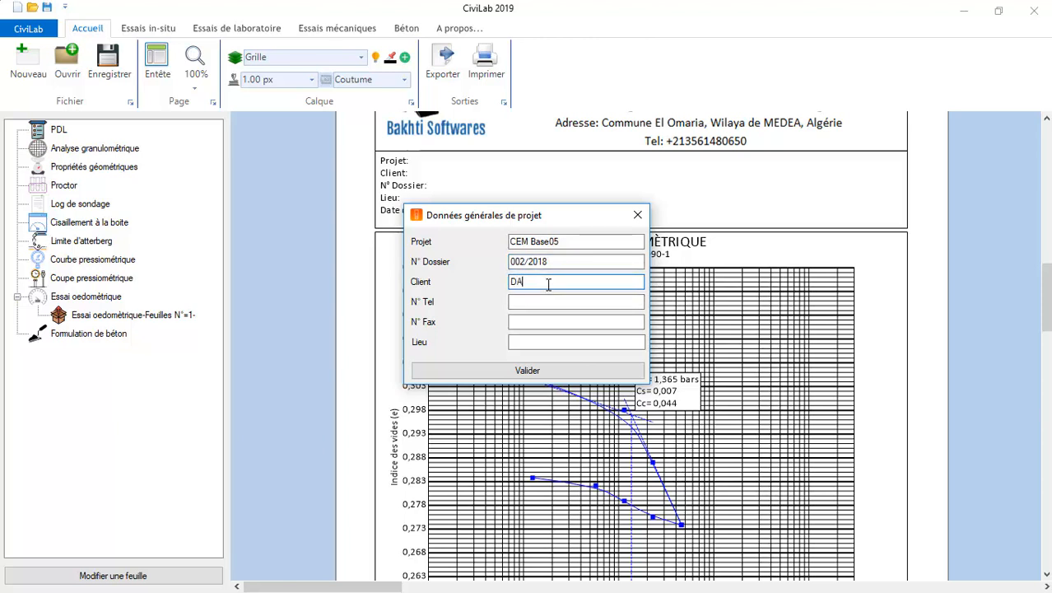
{"action": "left_click", "coordinate": [550, 370]}
{"action": "left_click", "coordinate": [560, 359]}
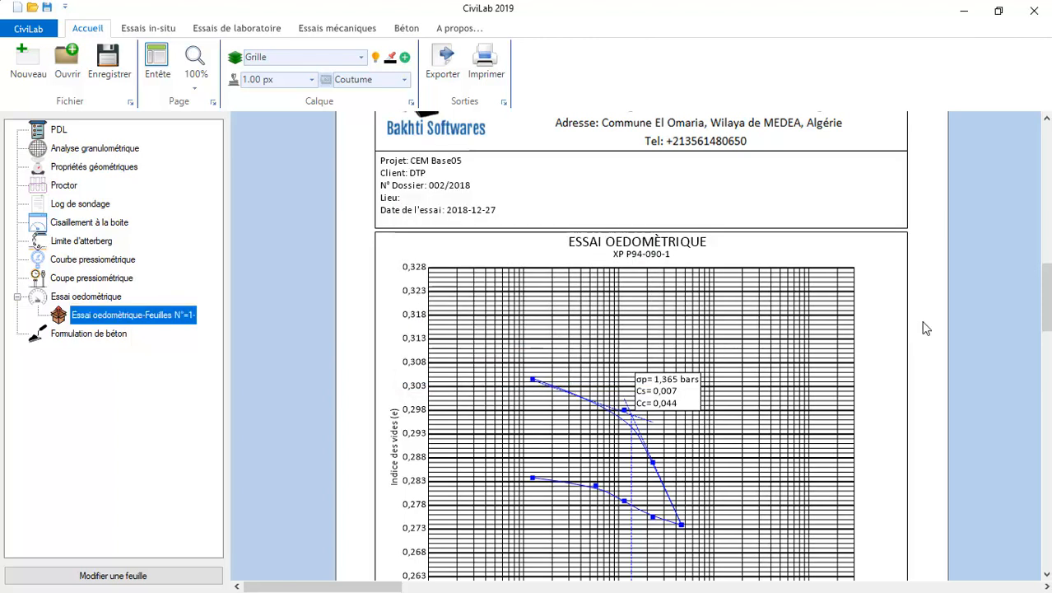
{"action": "left_click_drag", "start_coordinate": [1046, 308], "coordinate": [1013, 200]}
{"action": "left_click", "coordinate": [27, 28]}
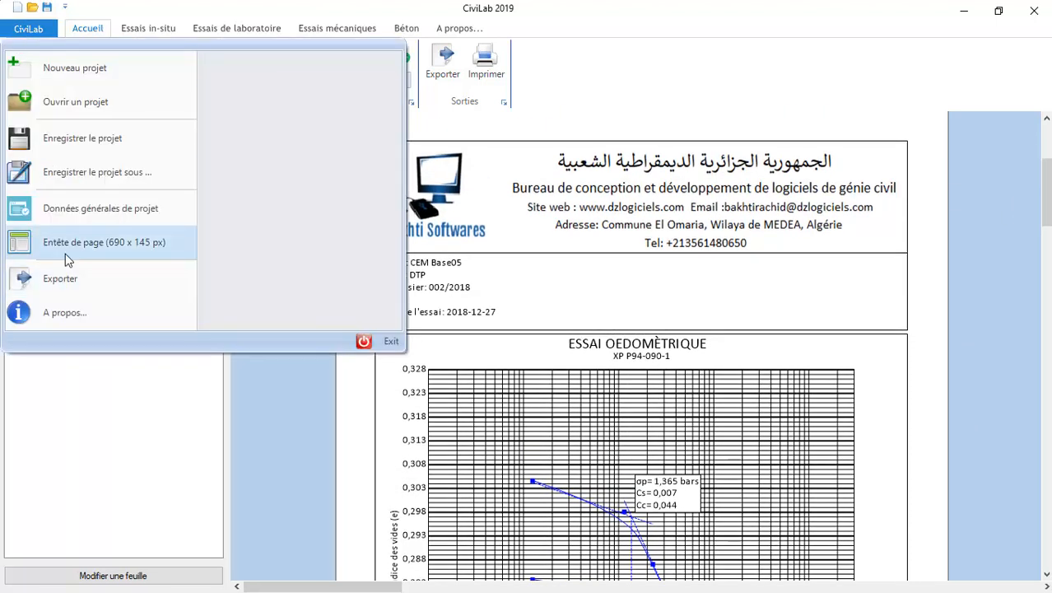
{"action": "left_click", "coordinate": [268, 426]}
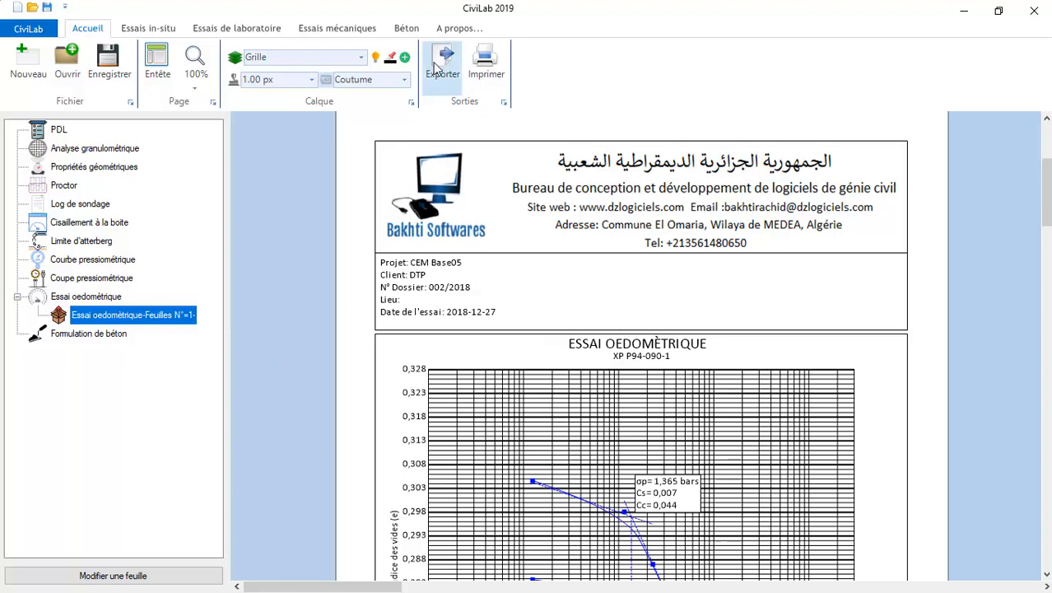
{"action": "left_click", "coordinate": [489, 69]}
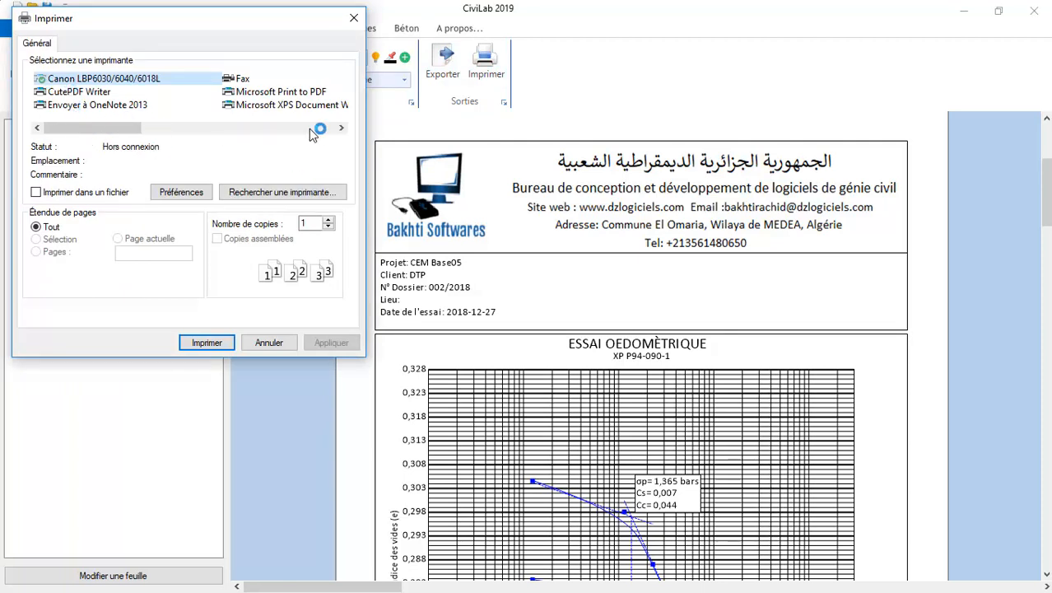
{"action": "left_click", "coordinate": [93, 93]}
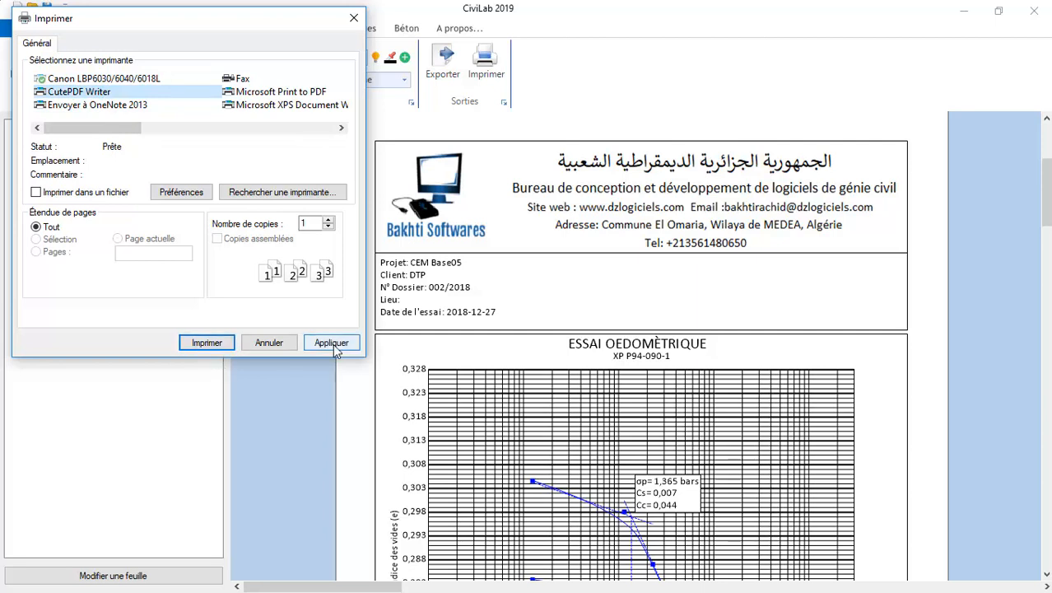
{"action": "left_click", "coordinate": [354, 18]}
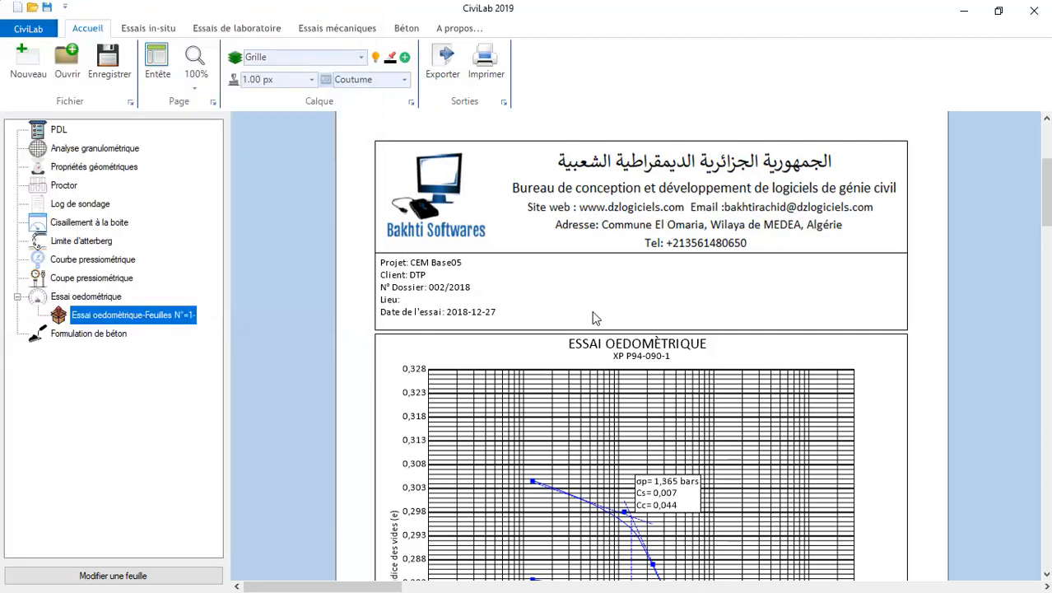